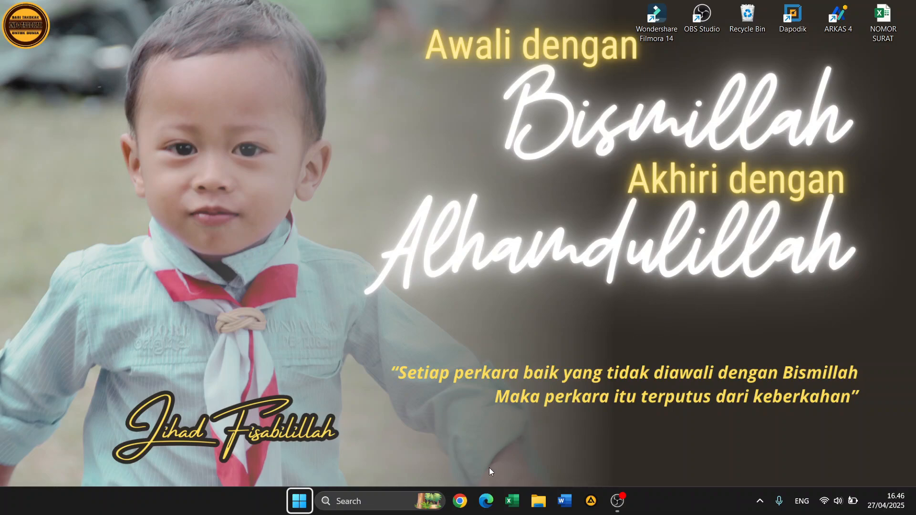
Open the E-Ijazah site in Chrome and go to its Manajemen Ijazah application
click(456, 507)
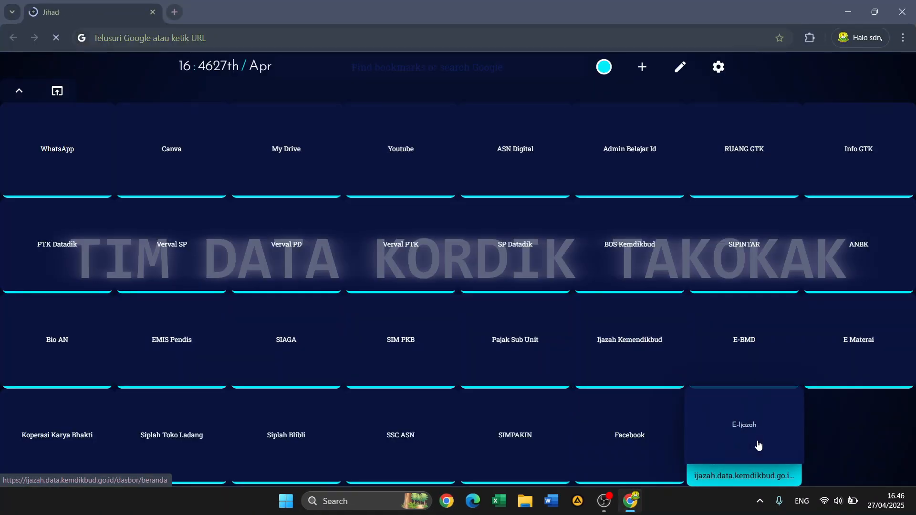
click(758, 445)
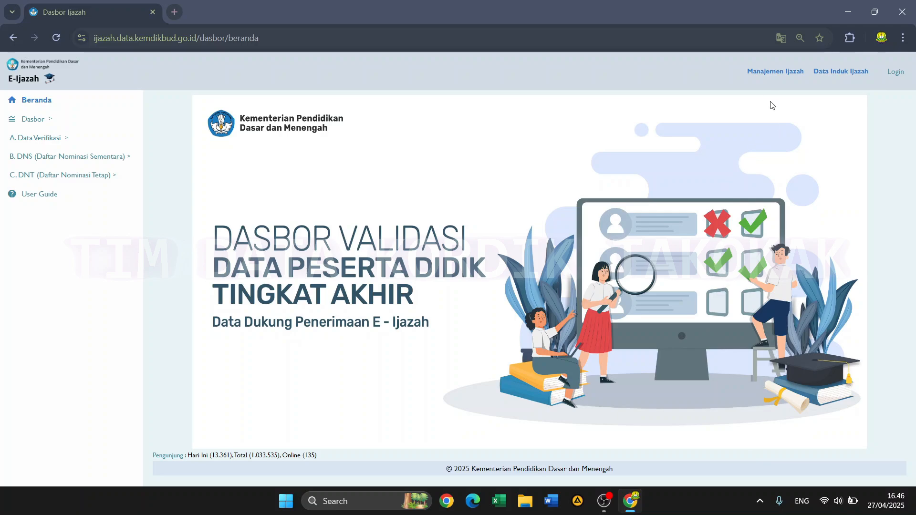
click(766, 78)
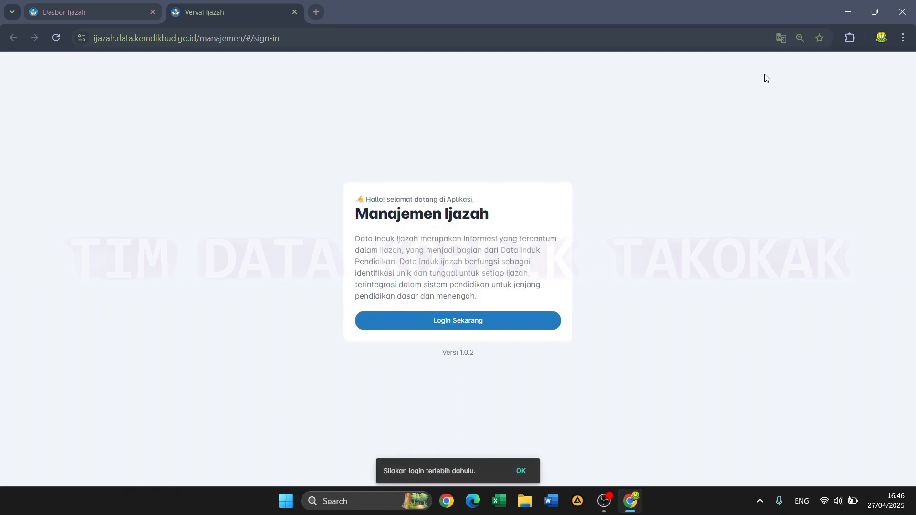
Log in to Manajemen Ijazah with the school account and acknowledge the Pemberitahuan notice
click(469, 323)
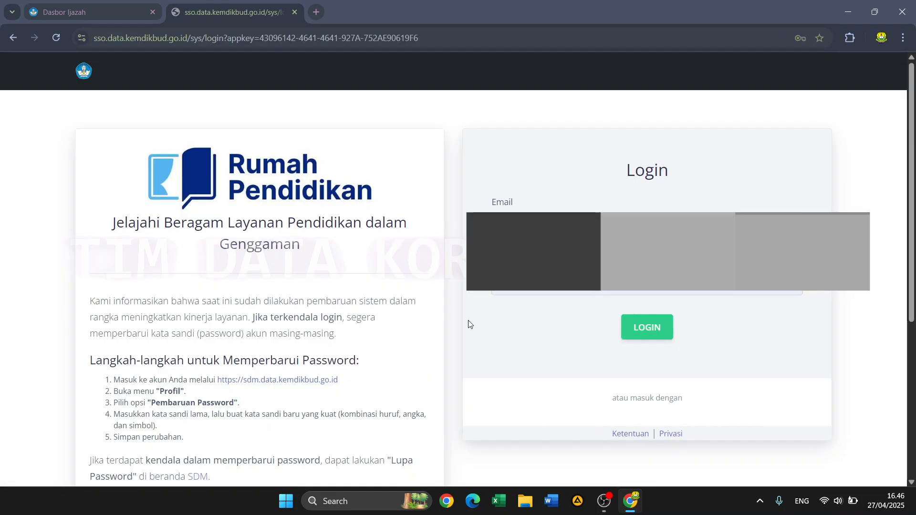
click(651, 337)
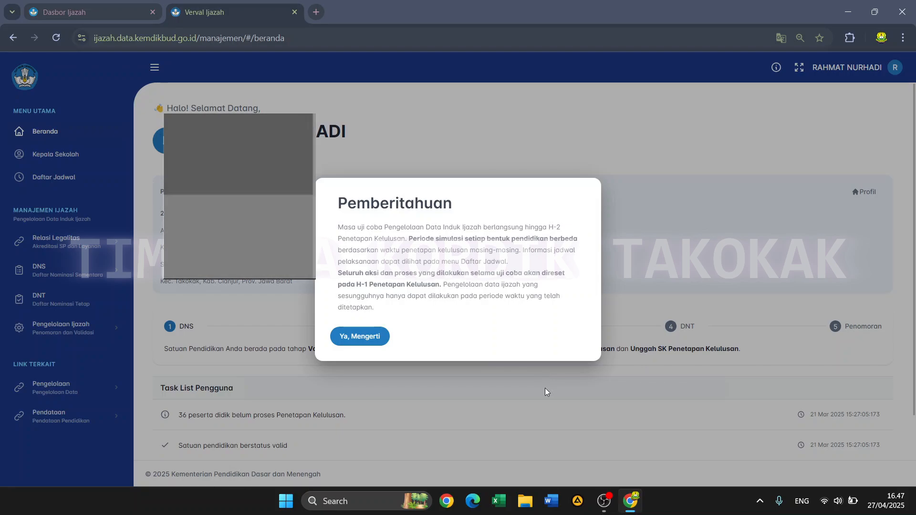
click(358, 342)
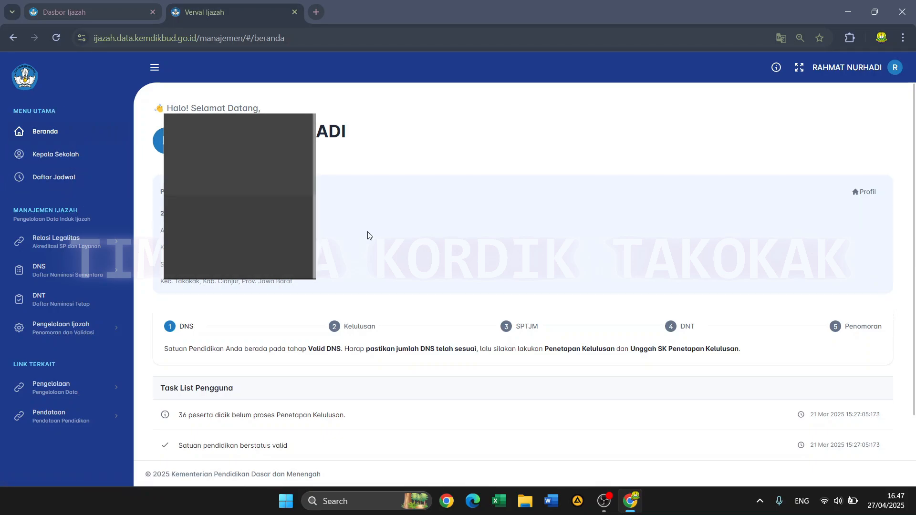
Review the Beranda page's process stages and the Task List Pengguna
scroll(368, 235, down, 2)
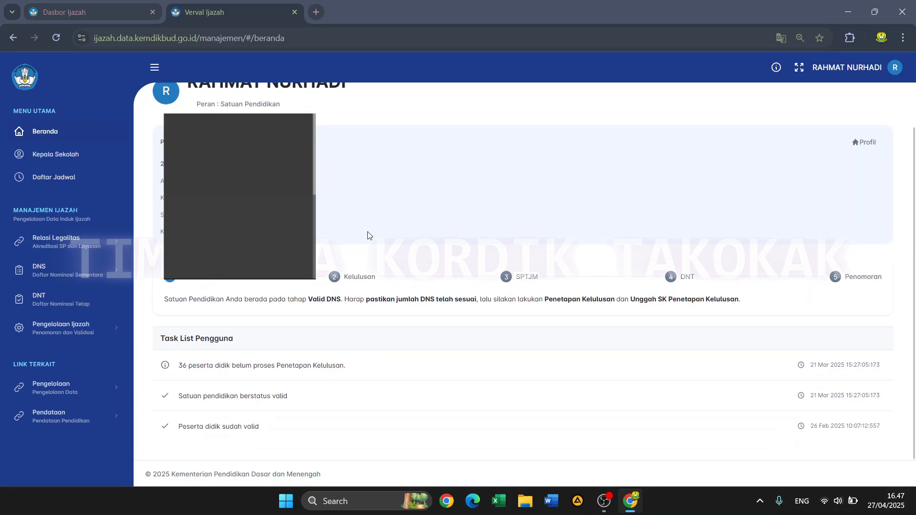
scroll(367, 236, up, 2)
scroll(367, 235, down, 1)
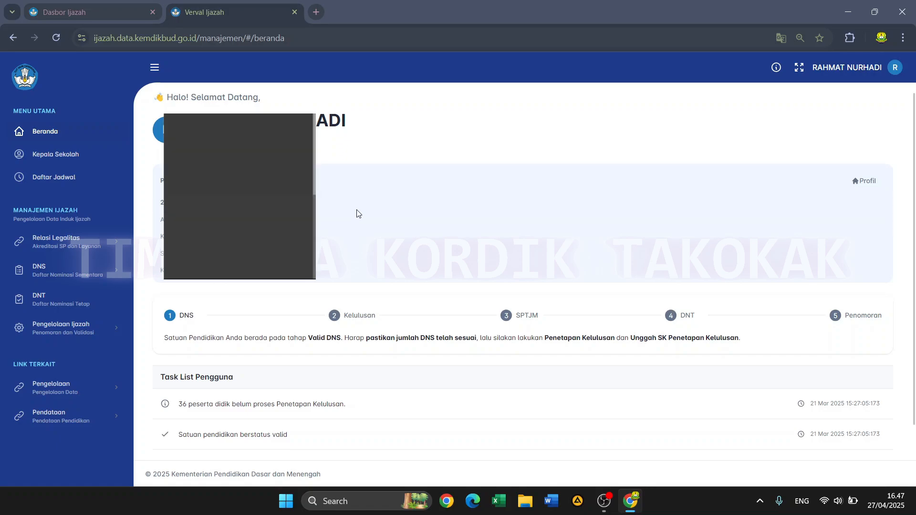
scroll(359, 214, down, 1)
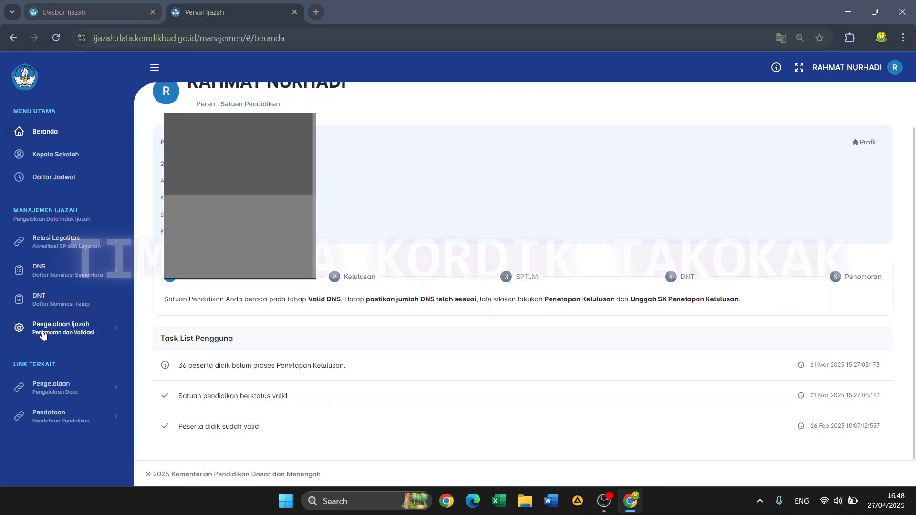
View the Daftar Menumpang and Daftar Induk pages under Relasi Legalitas
click(63, 242)
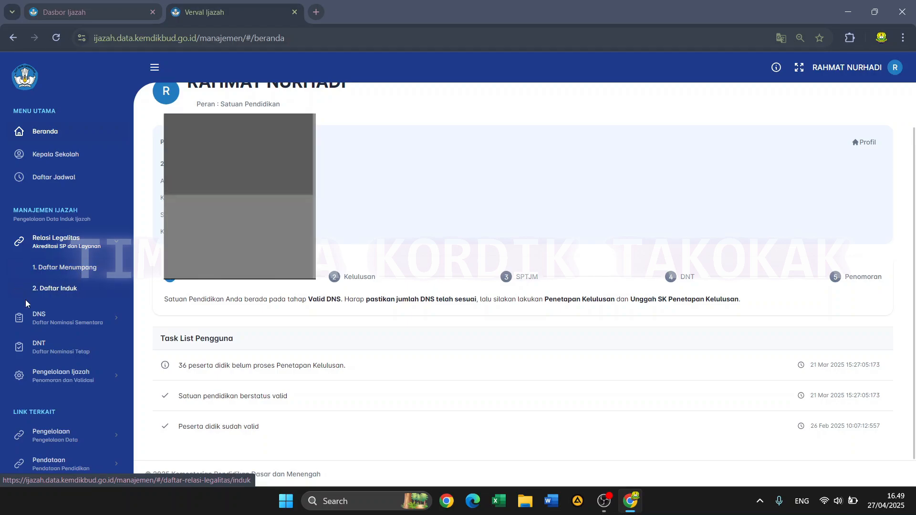
click(77, 275)
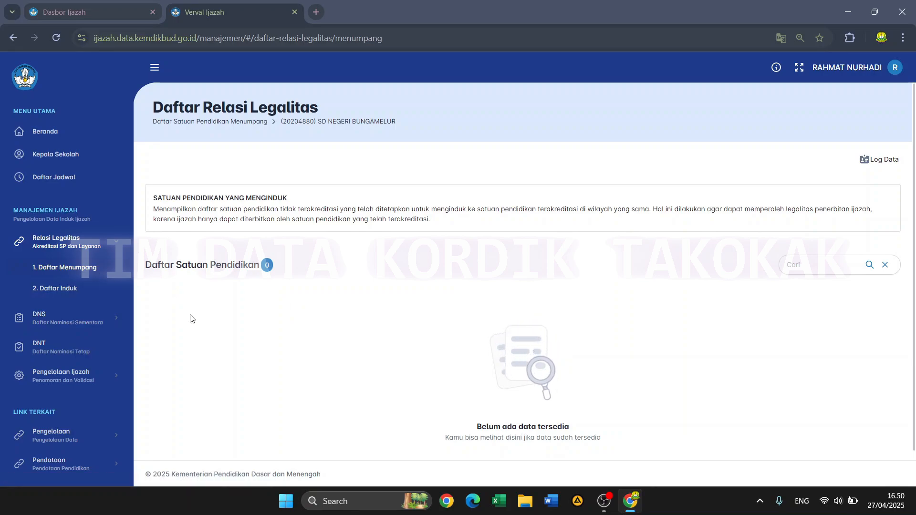
click(68, 288)
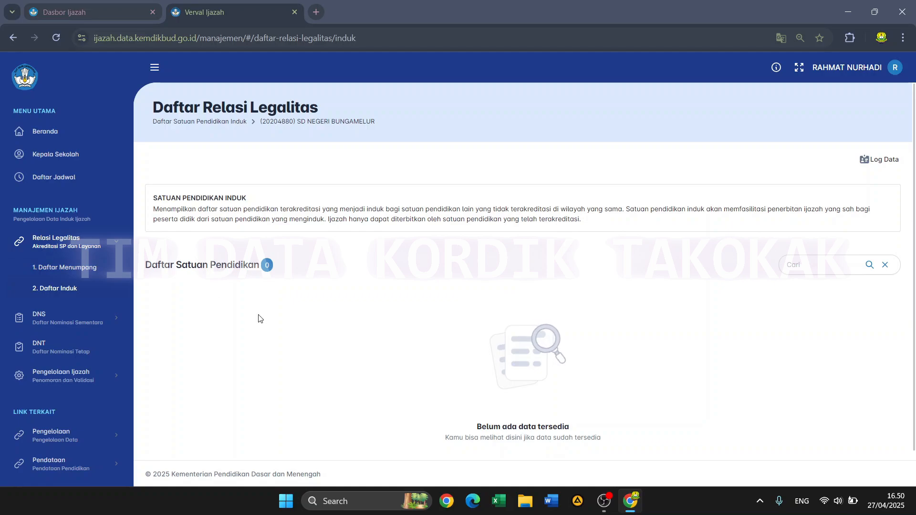
click(57, 244)
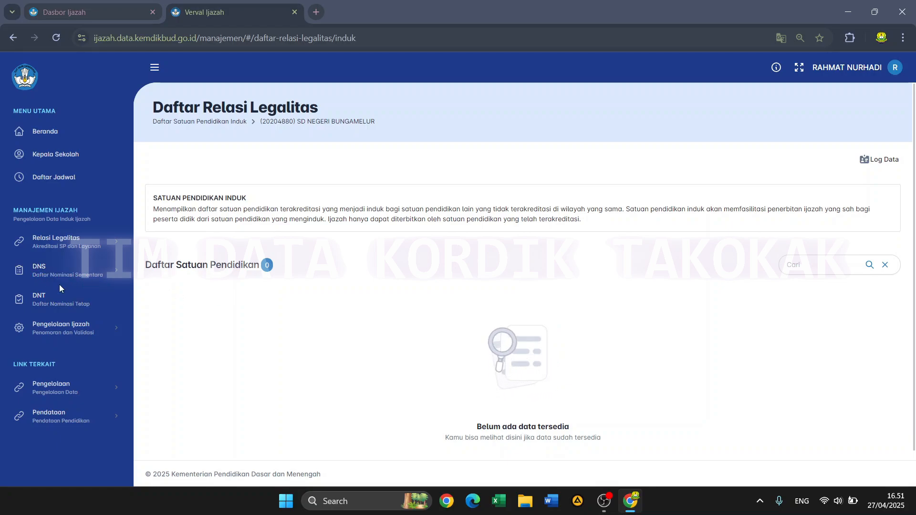
Review the students in the Valid DNS list of the Daftar Nominasi Sementara
click(79, 285)
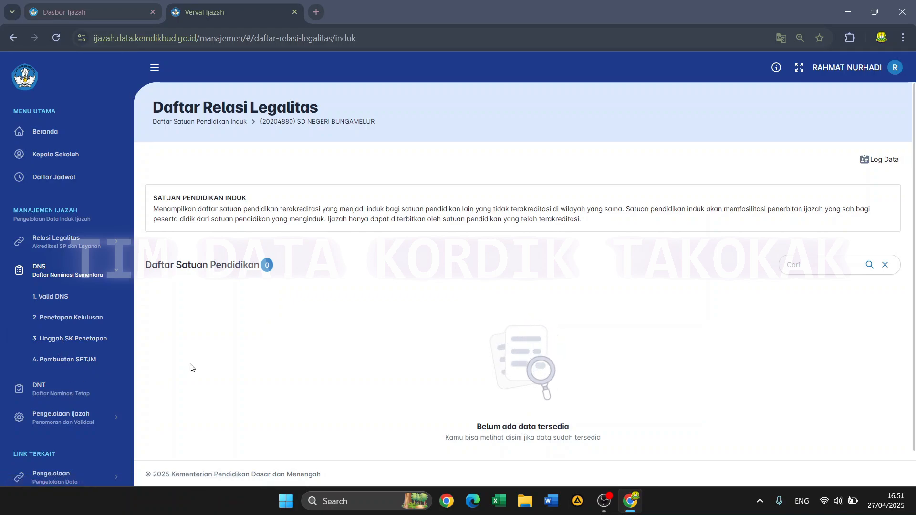
click(61, 299)
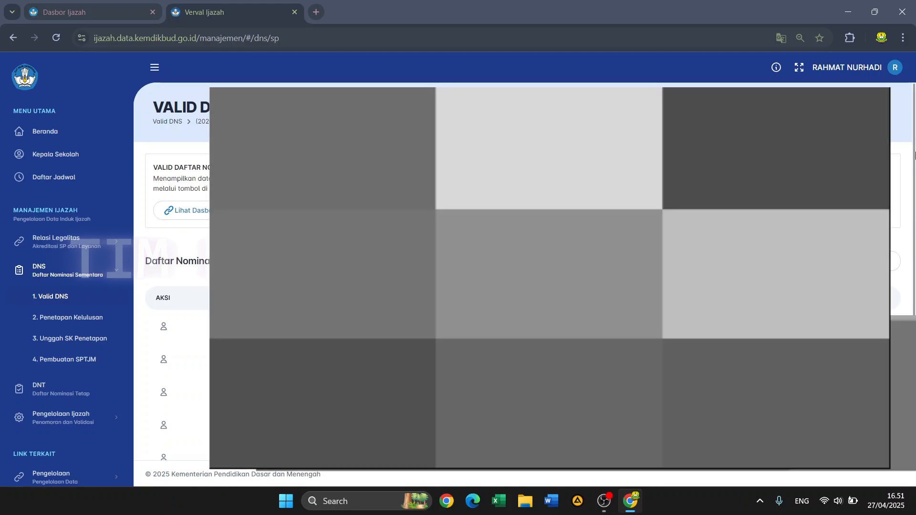
drag(915, 155, 914, 294)
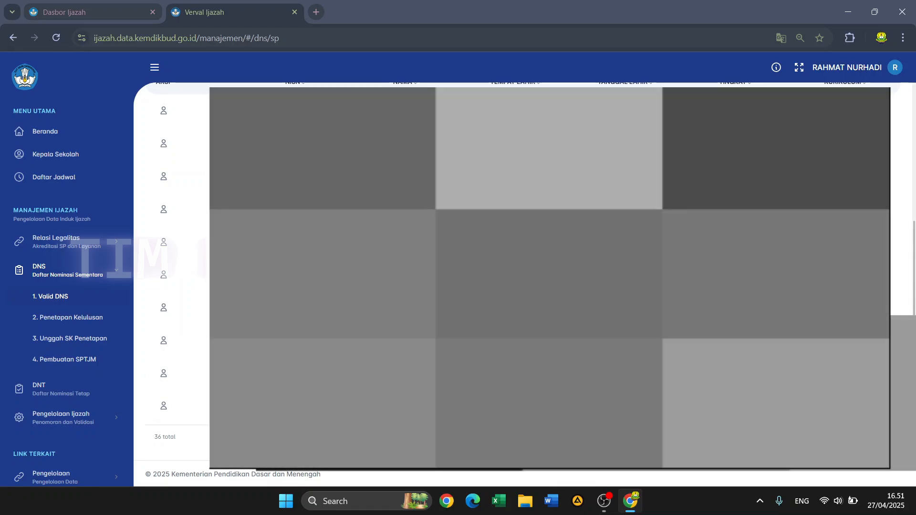
drag(914, 301, 900, 177)
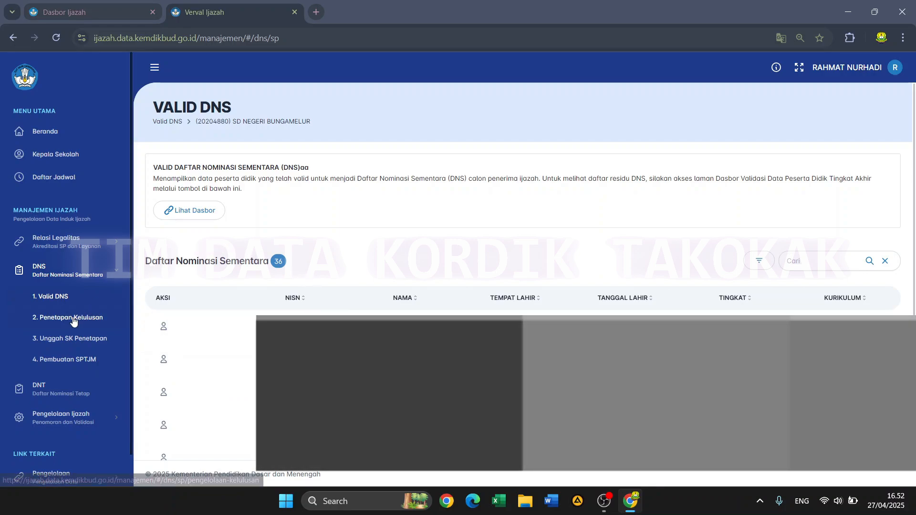
View the first student's profile in the Belum Ditetapkan list of Penetapan Kelulusan, and close it
click(74, 322)
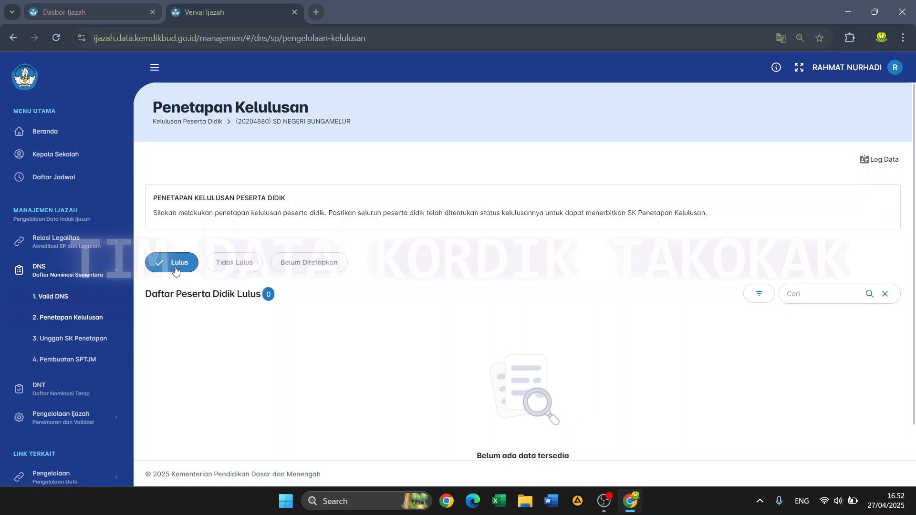
click(312, 270)
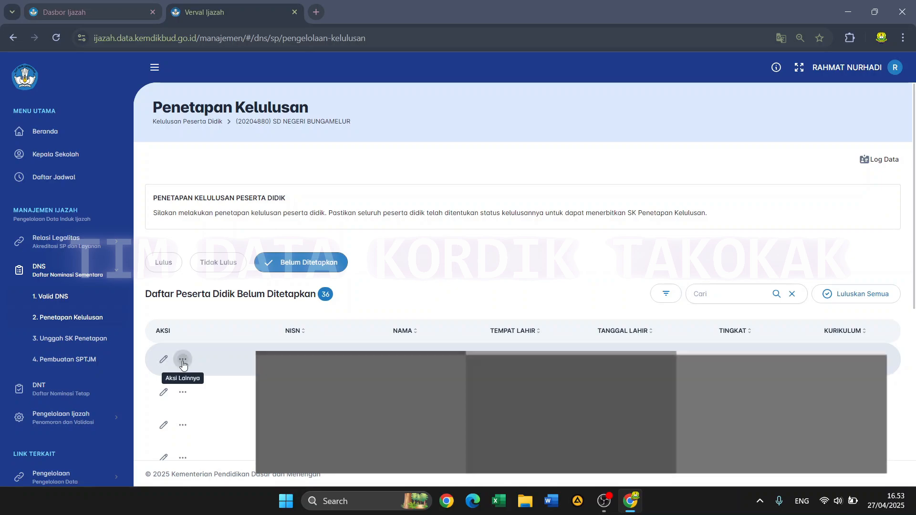
click(183, 364)
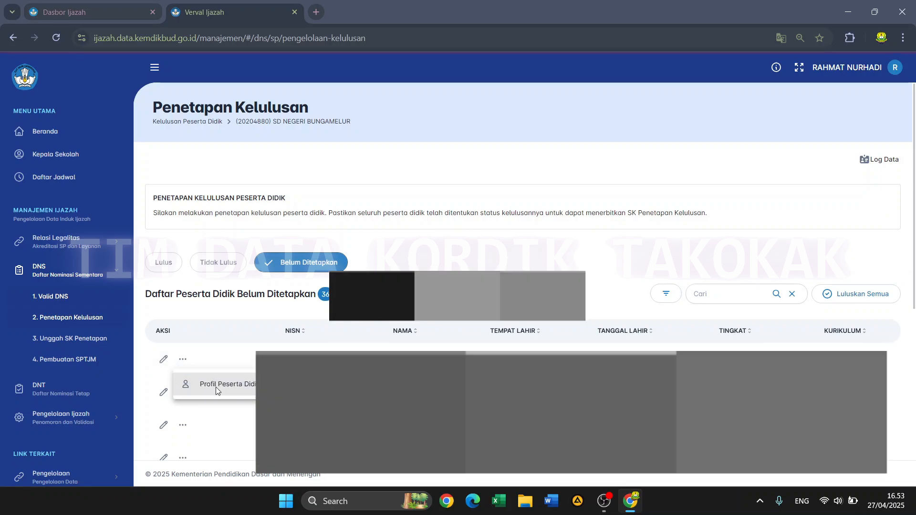
click(217, 389)
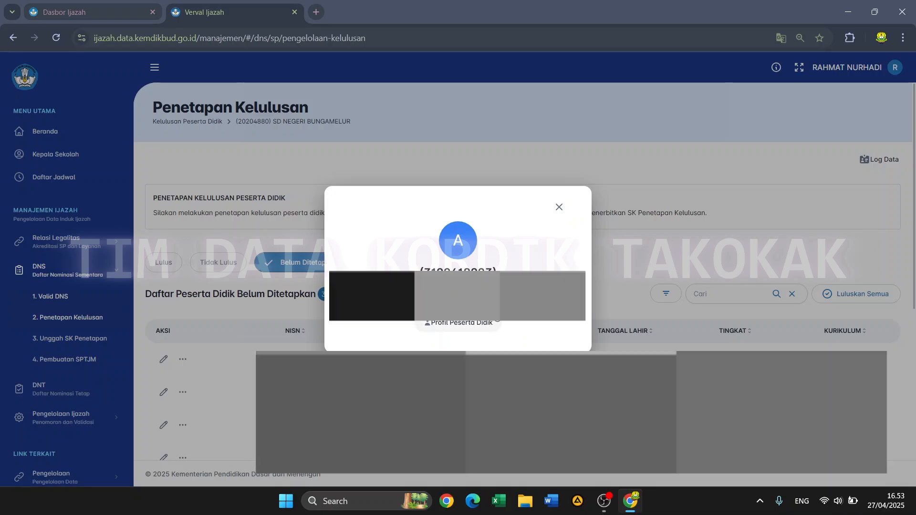
click(559, 207)
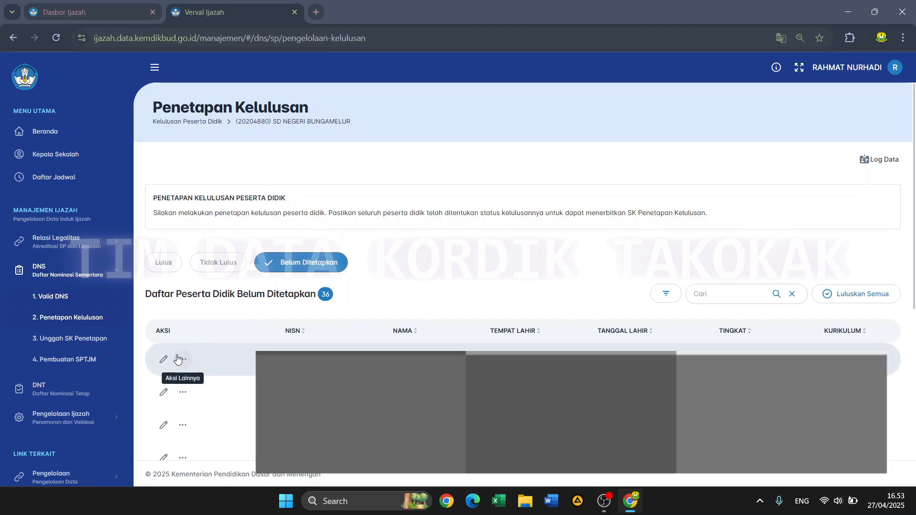
Inspect the Kelulusan choices in the first undecided student's Penentuan Kelulusan form, leaving it without saving
click(162, 360)
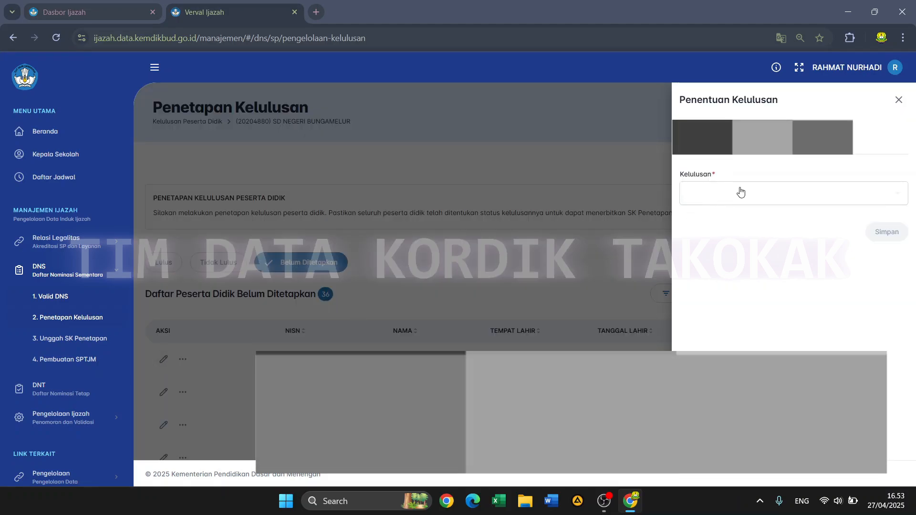
click(740, 192)
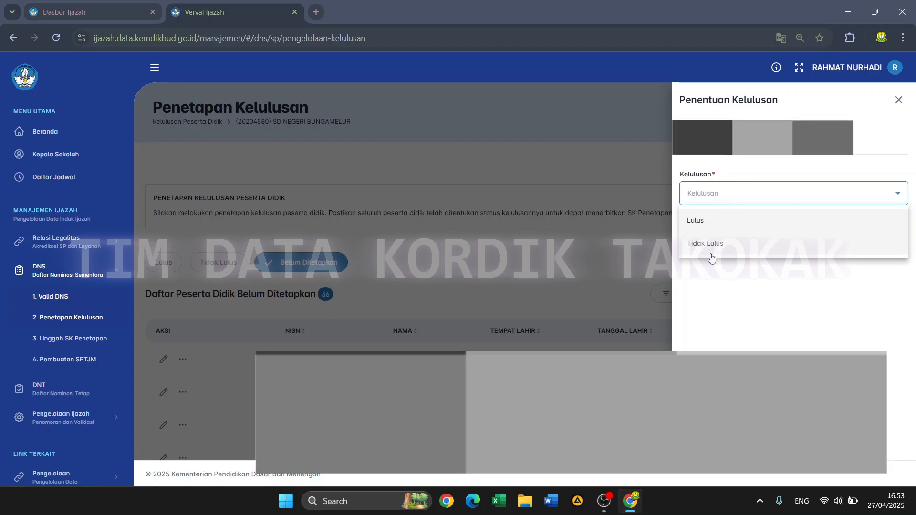
click(898, 103)
click(899, 102)
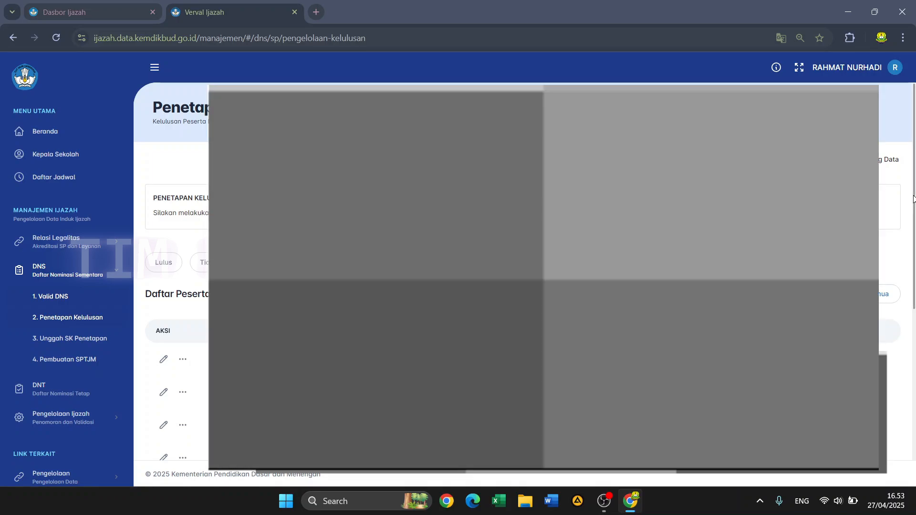
drag(914, 199, 910, 228)
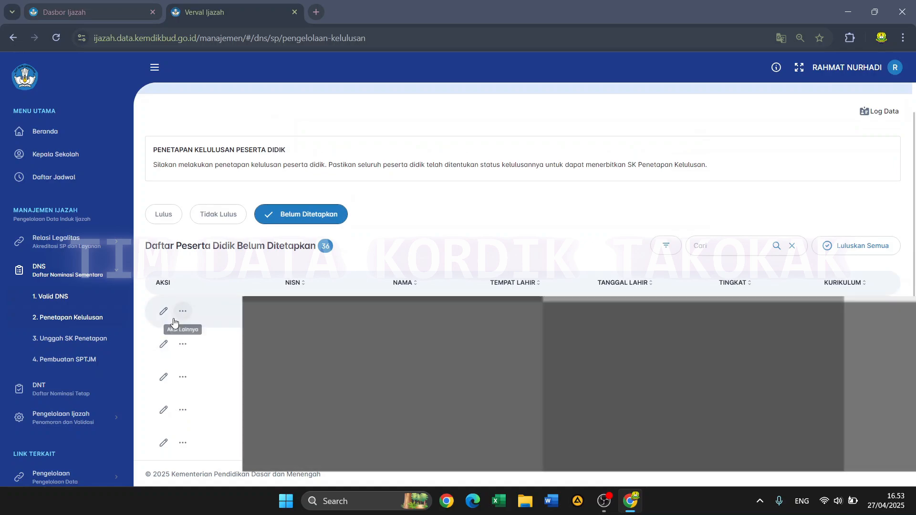
click(163, 312)
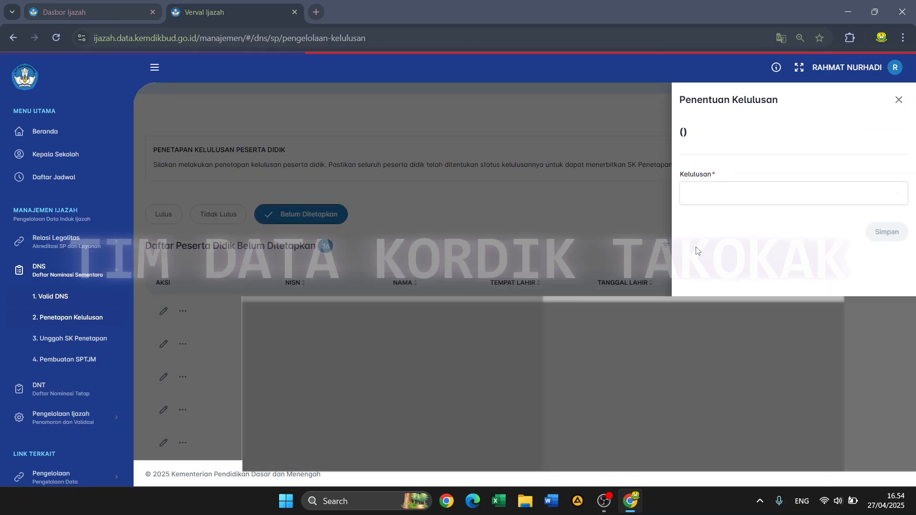
click(805, 201)
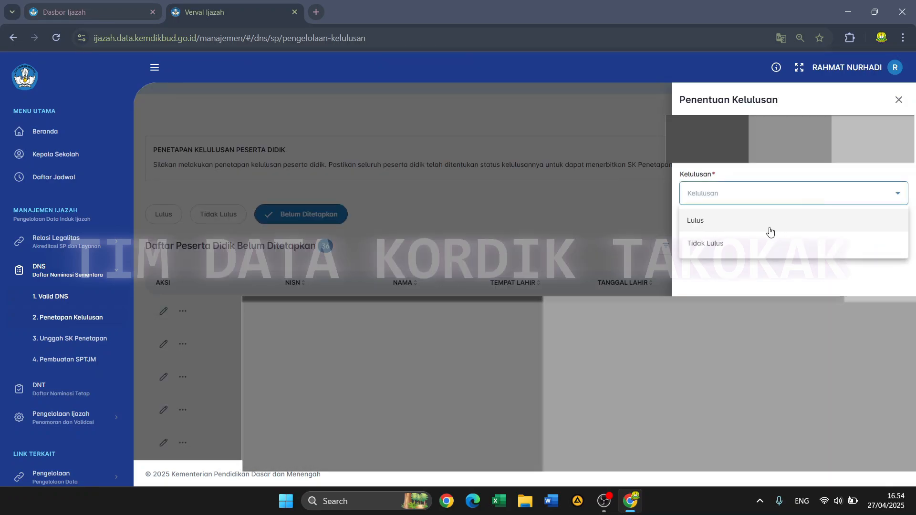
click(899, 103)
click(899, 101)
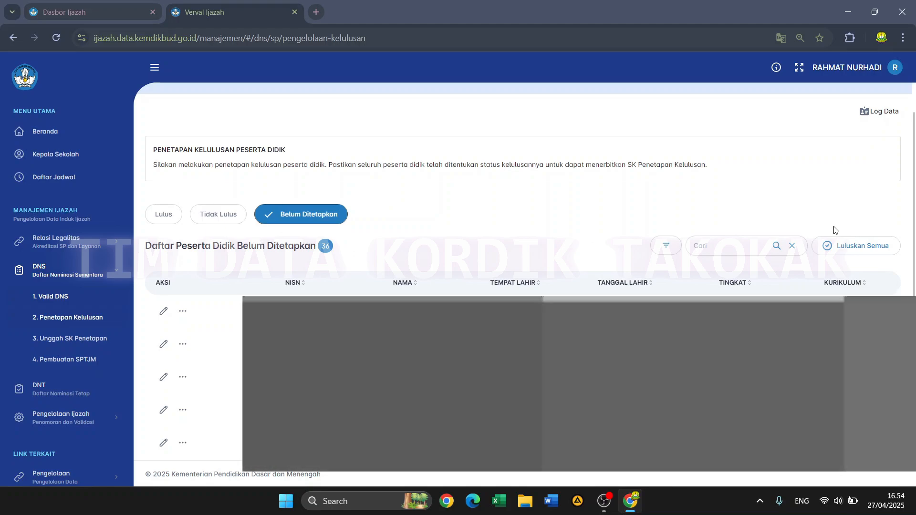
Pass all undecided students at once with Luluskan Semua, and check the Tidak Lulus and Lulus lists
click(851, 249)
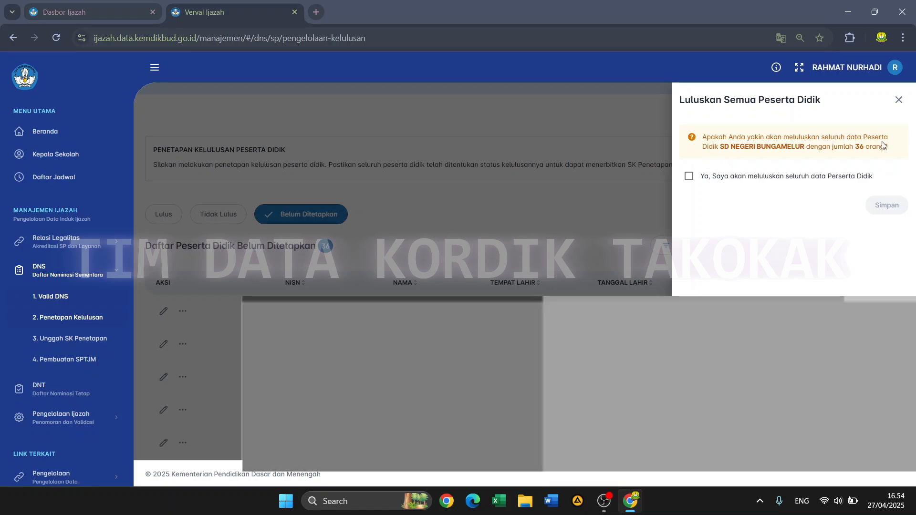
click(689, 177)
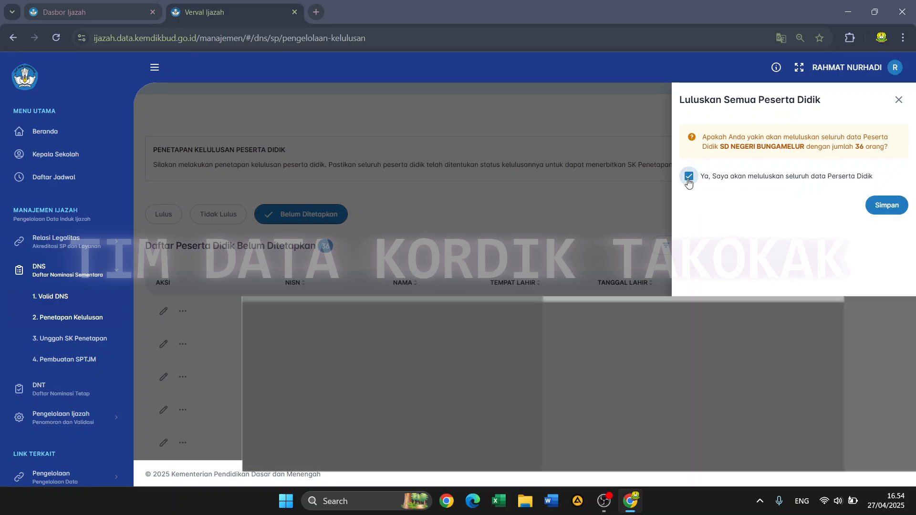
click(885, 212)
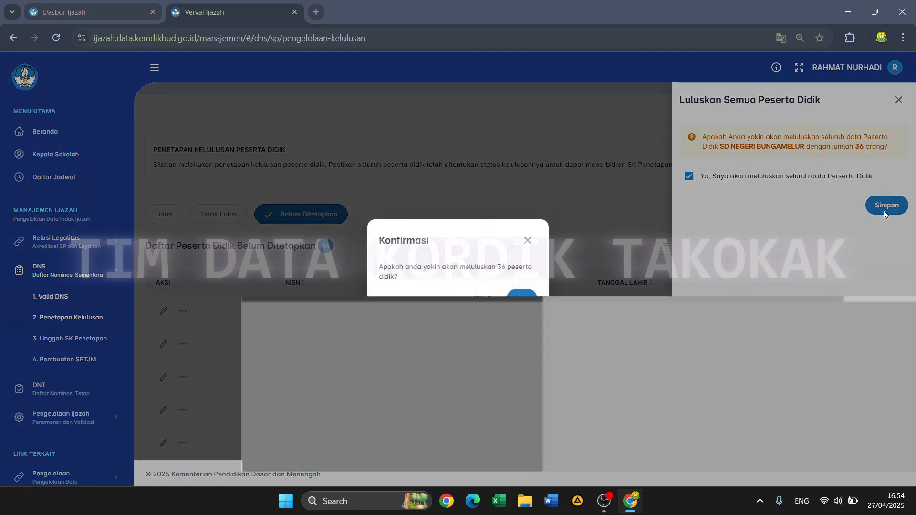
click(523, 301)
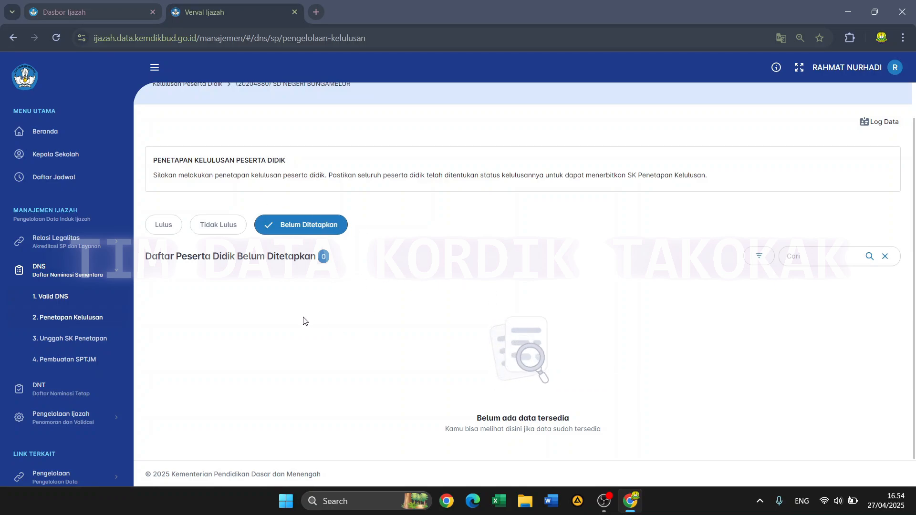
click(220, 225)
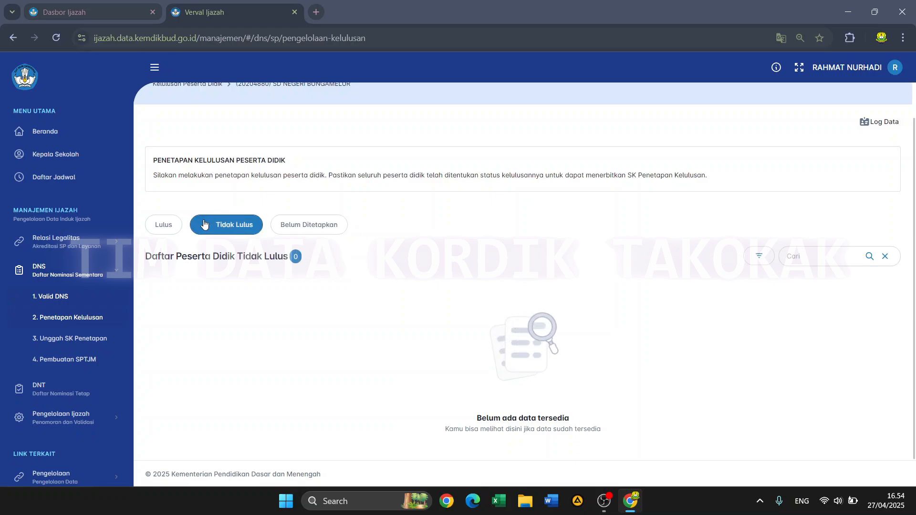
click(170, 226)
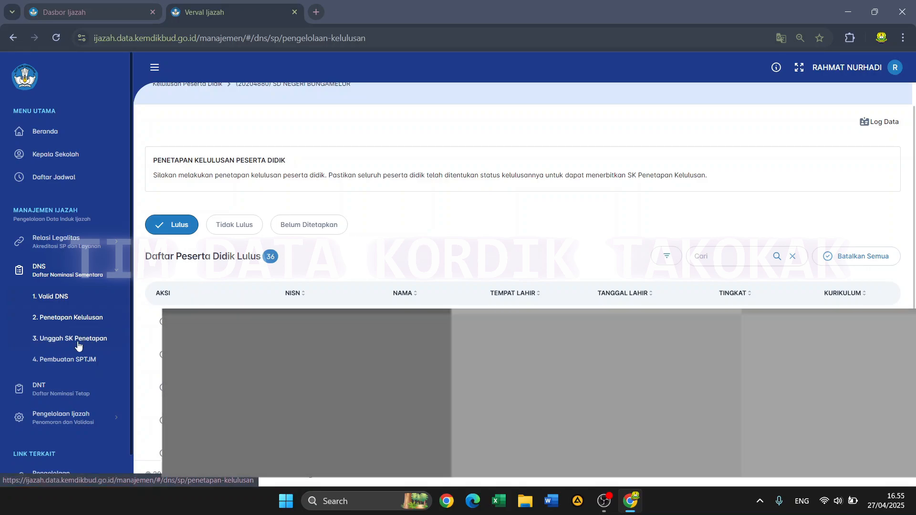
Preview and download the SK Penetapan Kelulusan format from the Unggah SK Penetapan stage, and close the preview
click(78, 339)
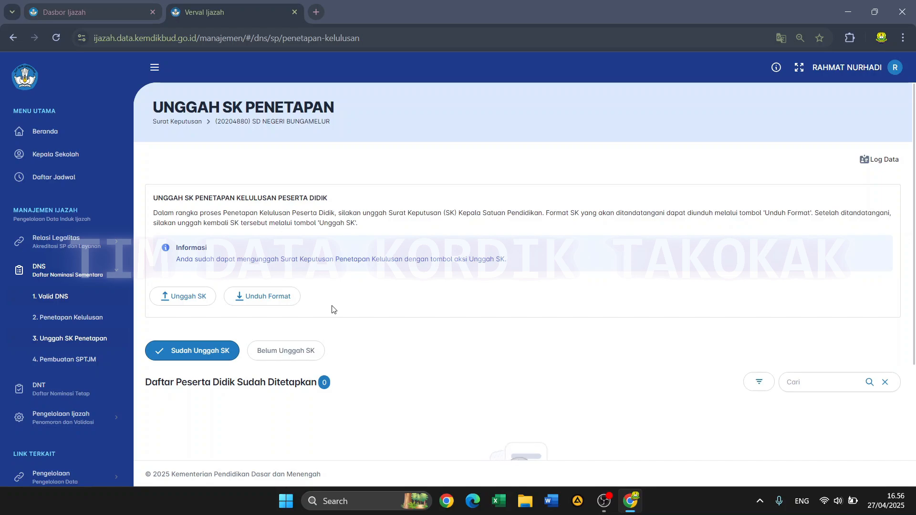
click(260, 304)
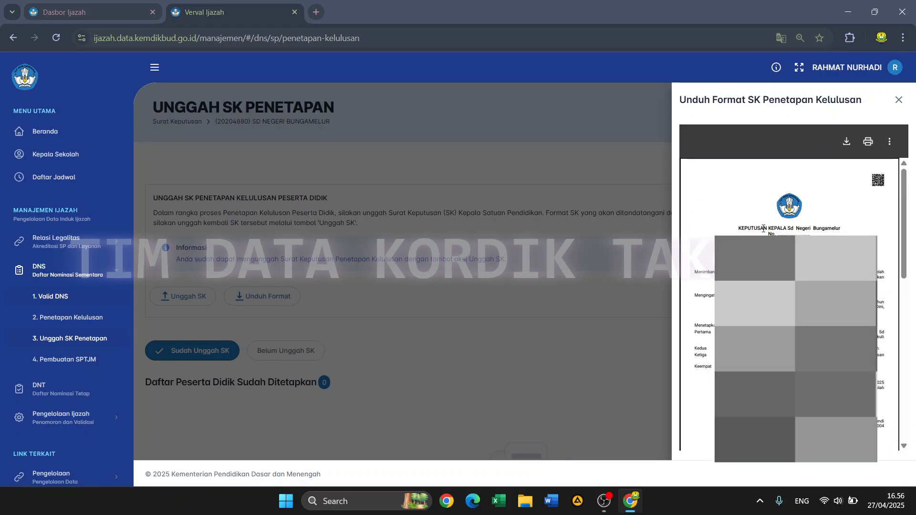
mouse_move(903, 203)
mouse_down()
mouse_move(907, 357)
mouse_move(904, 191)
mouse_up()
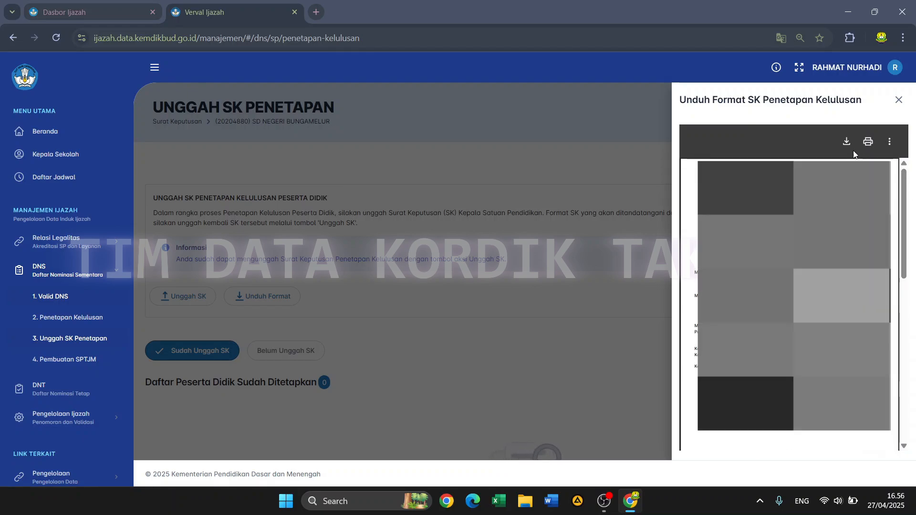
click(846, 142)
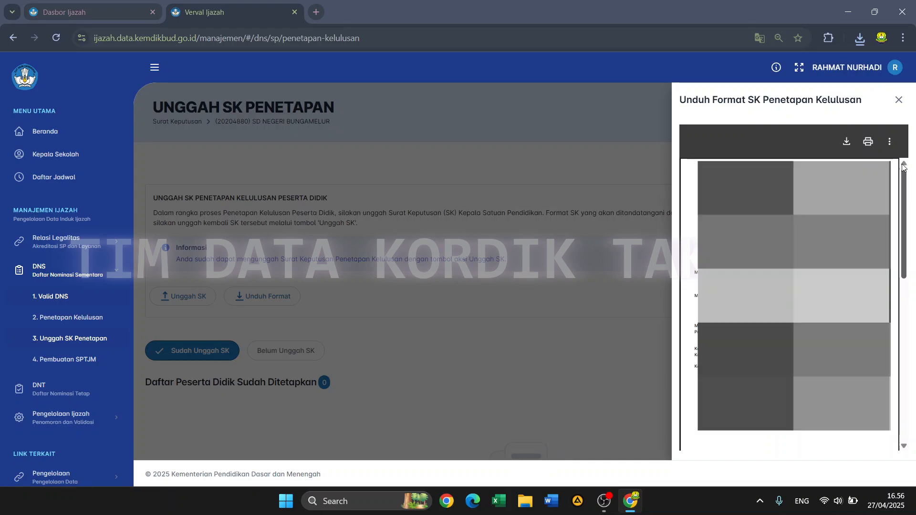
click(898, 100)
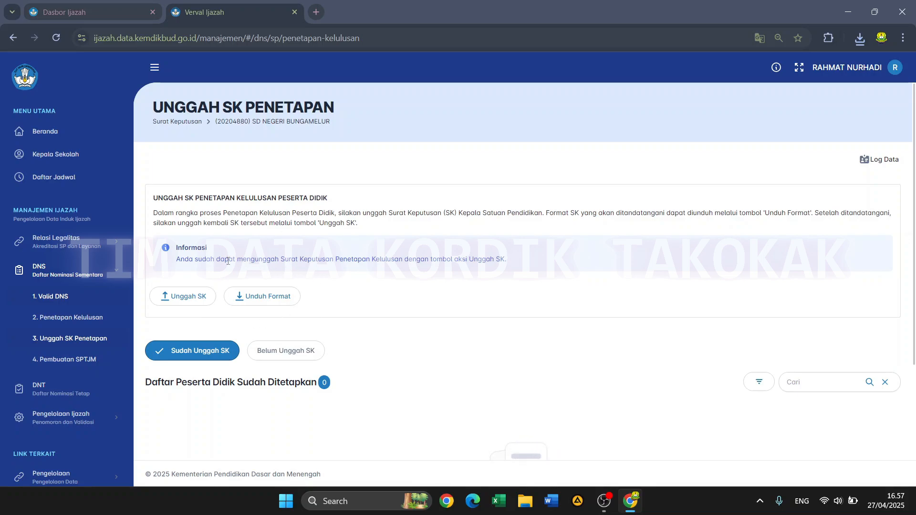
Upload SK KELULUSAN 2024-2025.pdf as the graduation decree, with the school principal selected and Nomor Penetapan Kelulusan 400.03.05/013/SD-006/VI/2025
click(179, 298)
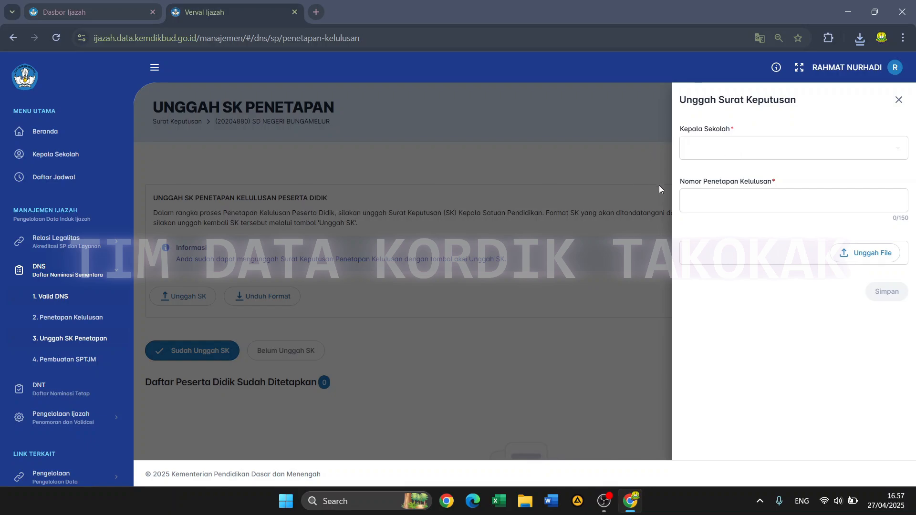
click(751, 154)
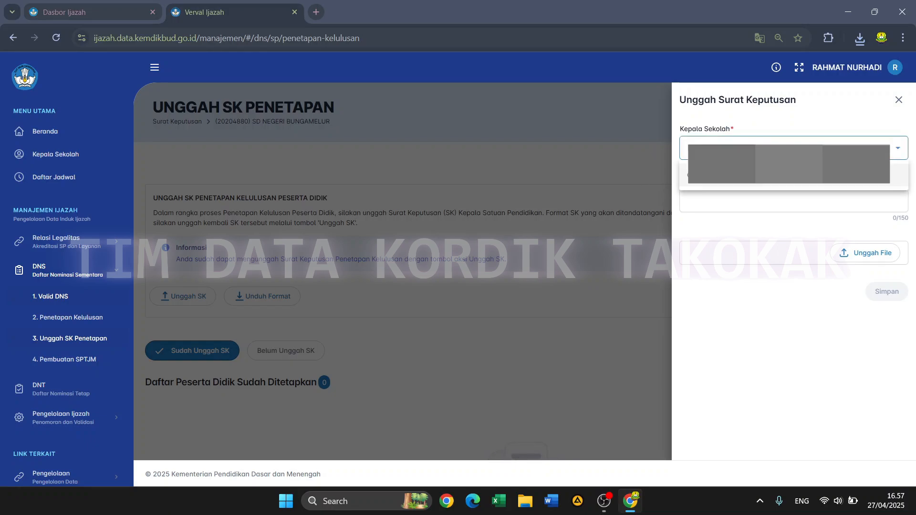
click(722, 184)
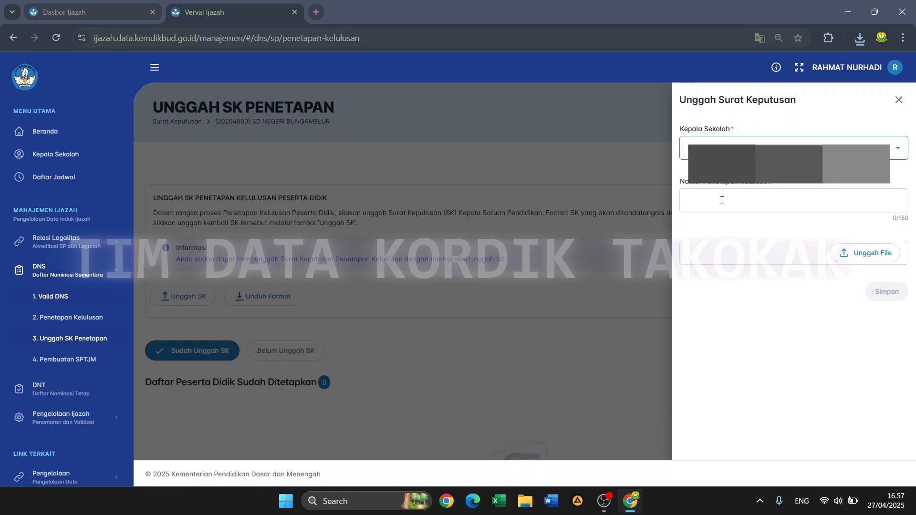
click(722, 200)
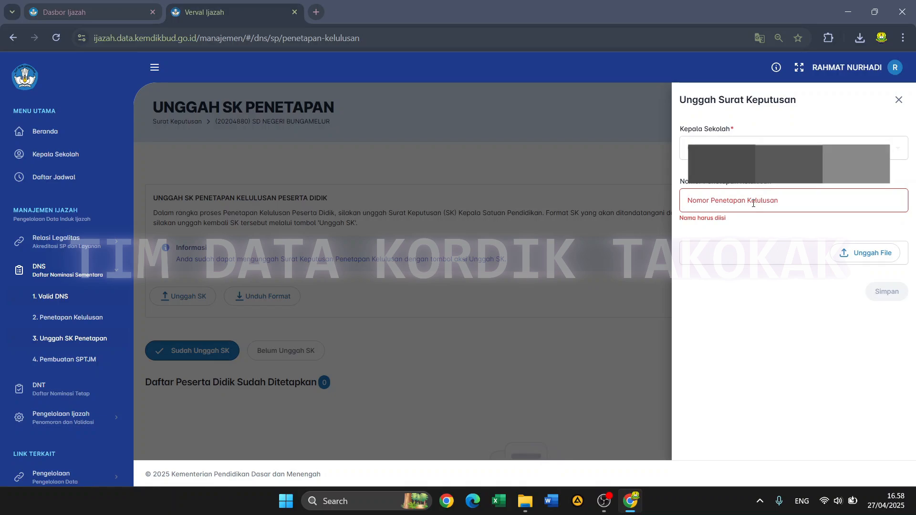
text(400.03.05/013/SD-006/VI/2025)
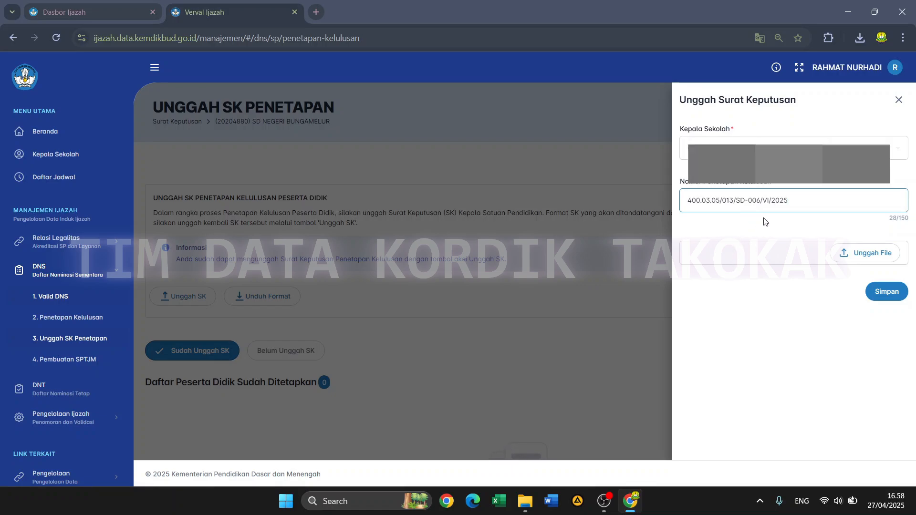
click(853, 260)
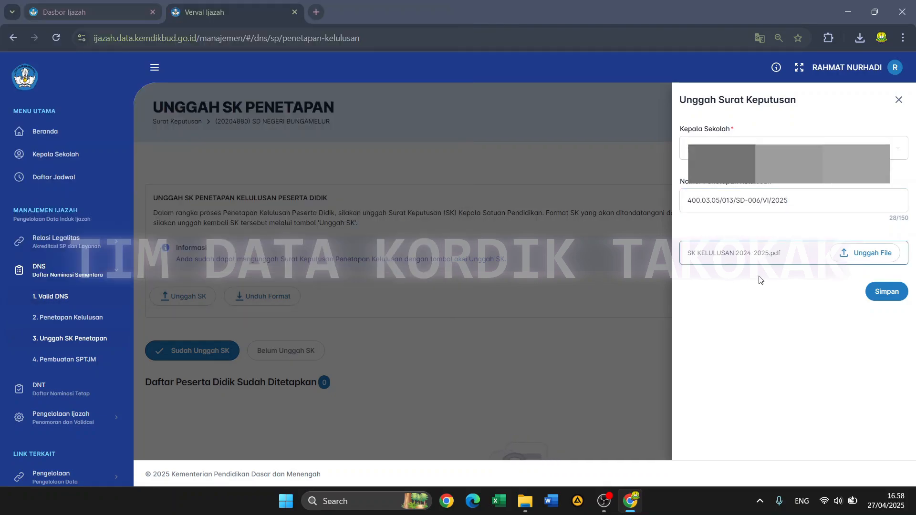
click(883, 295)
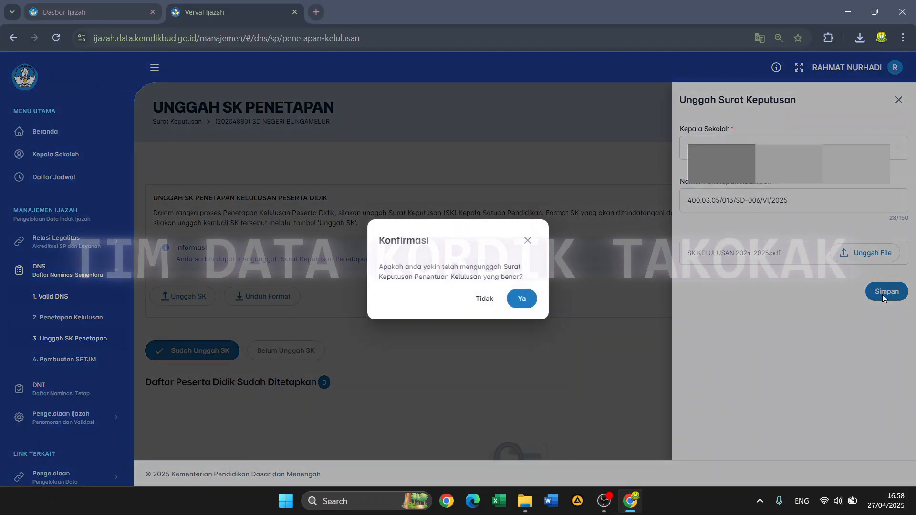
click(521, 299)
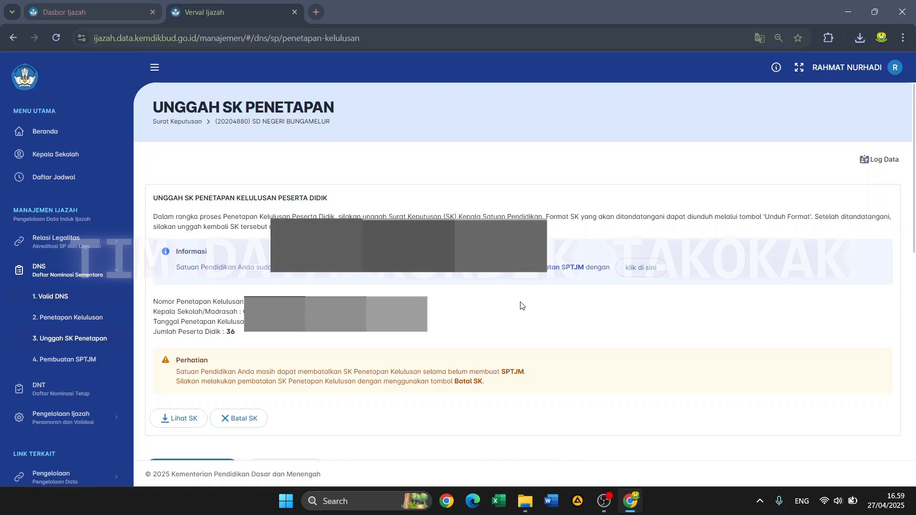
Review the Sudah Unggah SK student list and the uploaded SK document, and close the document
scroll(521, 305, down, 1)
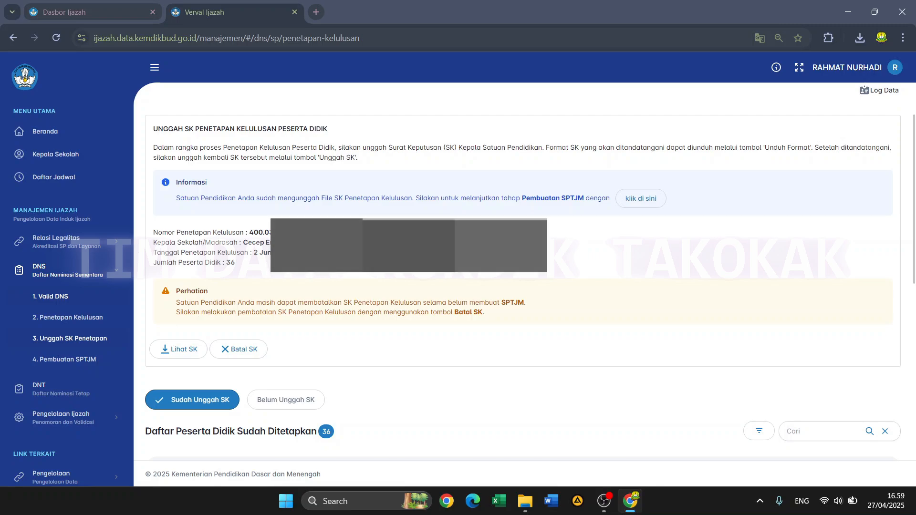
scroll(317, 322, down, 4)
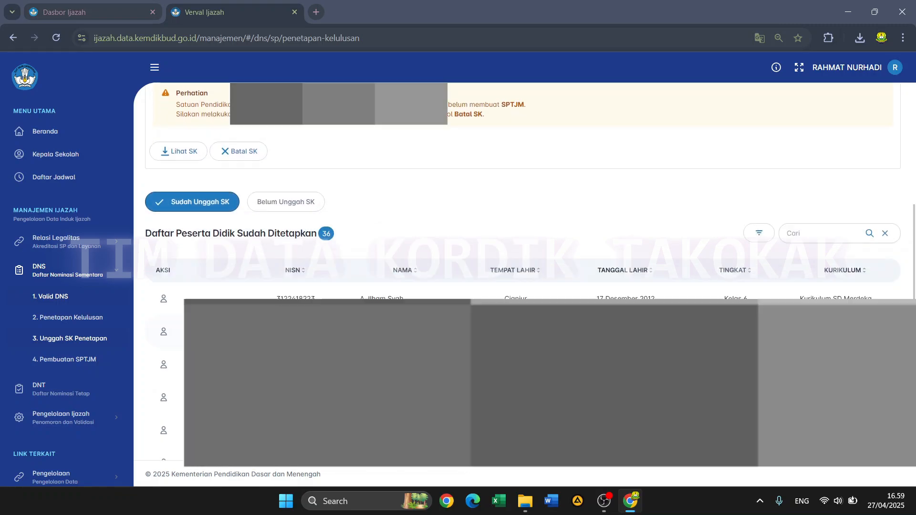
scroll(329, 230, up, 1)
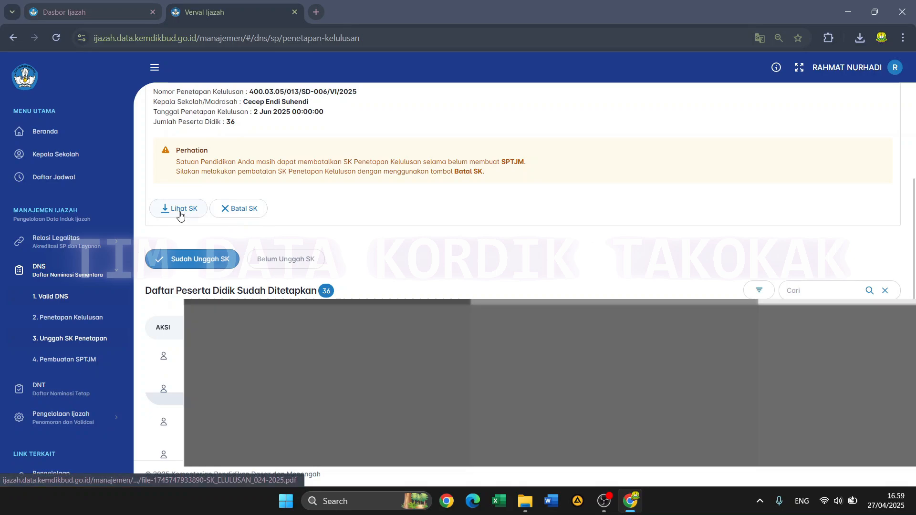
click(180, 215)
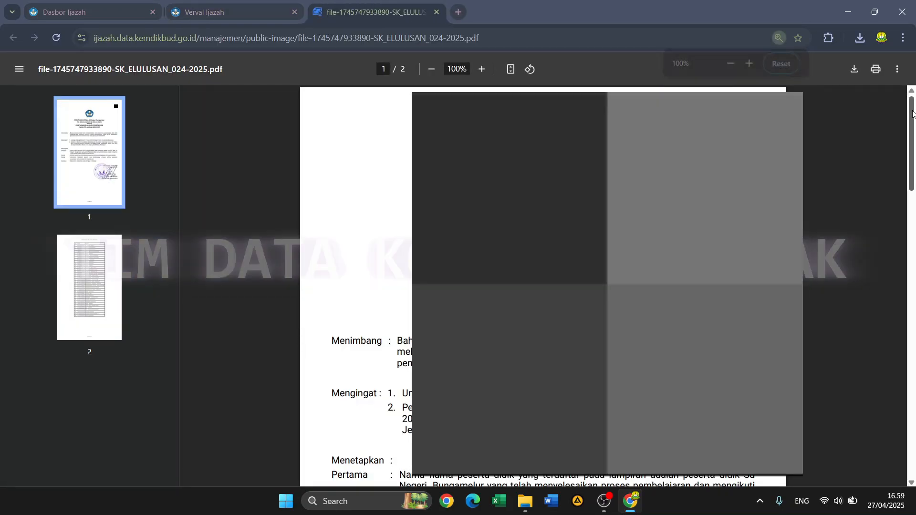
mouse_move(912, 113)
mouse_down()
mouse_move(904, 385)
mouse_move(911, 112)
mouse_up()
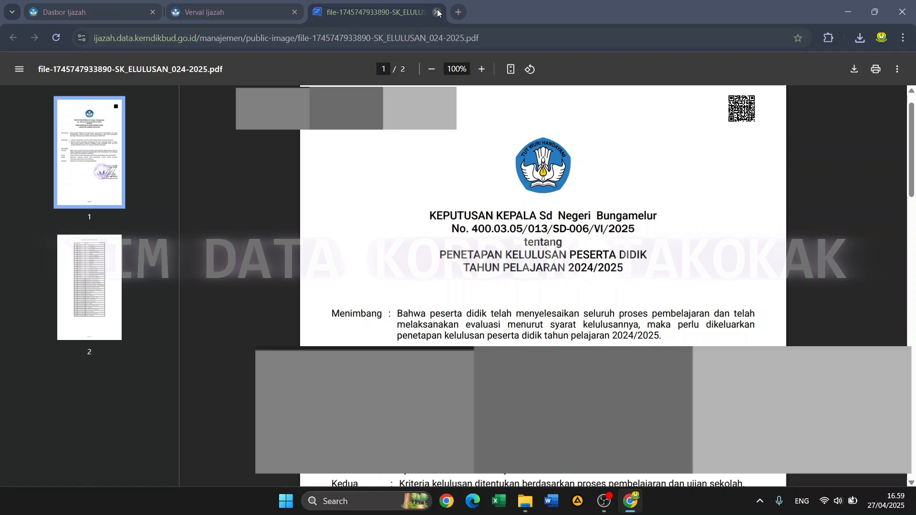
click(437, 11)
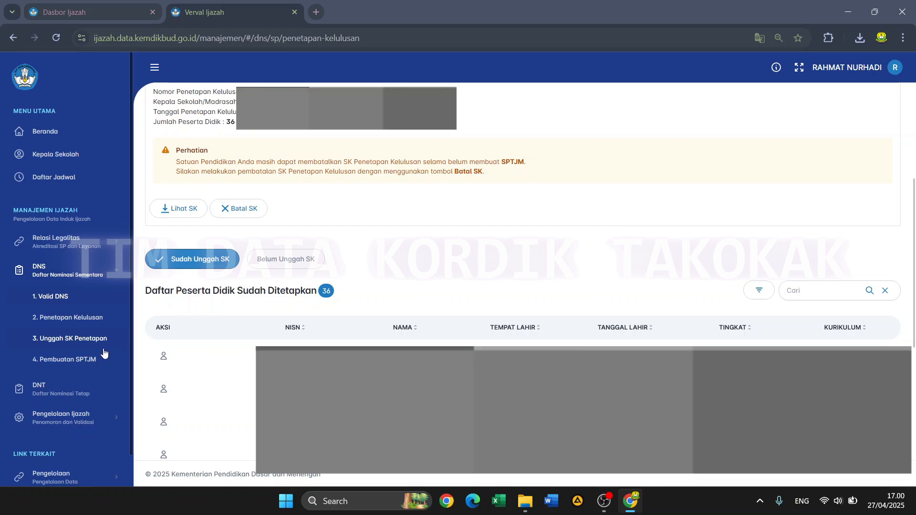
Create the SPTJM in the Pembuatan SPTJM stage with the school principal as signatory
click(90, 360)
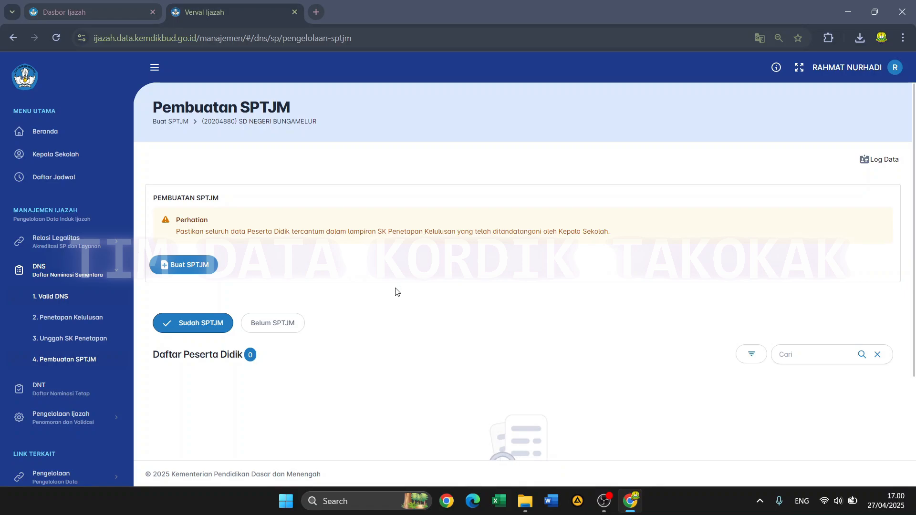
click(196, 271)
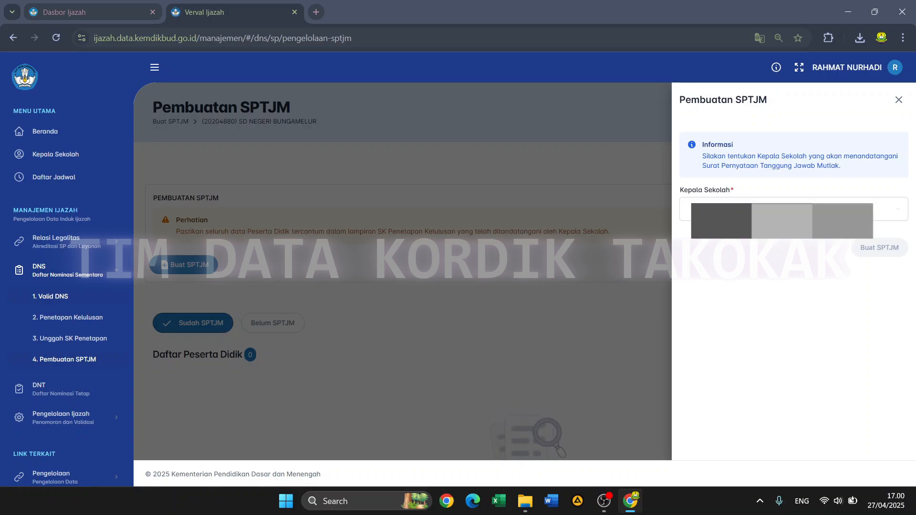
click(744, 211)
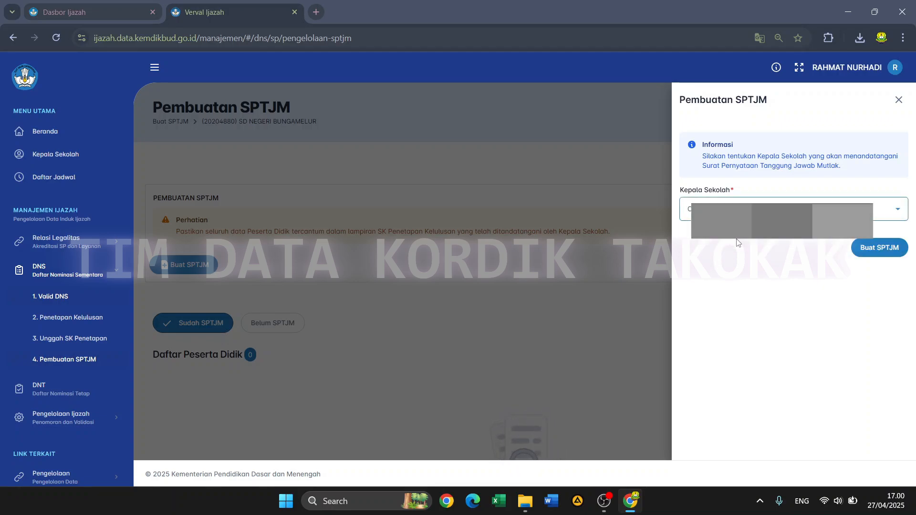
click(864, 249)
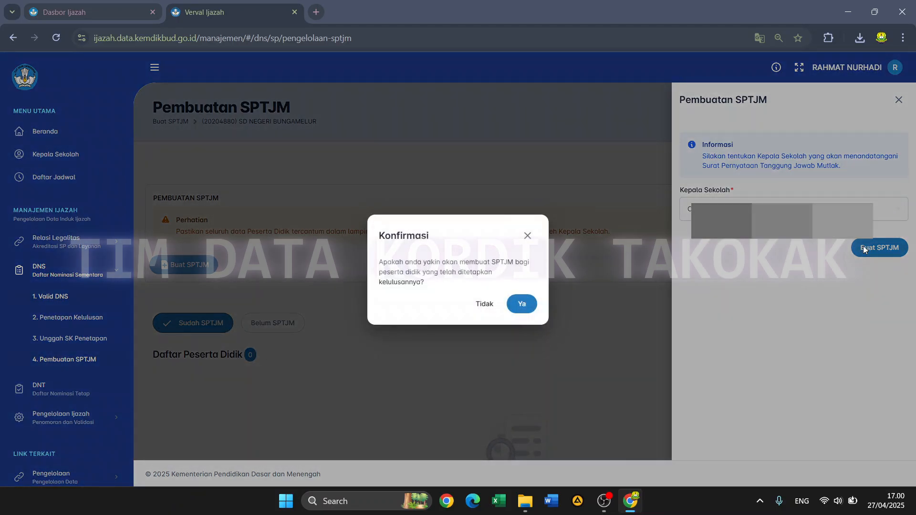
click(522, 305)
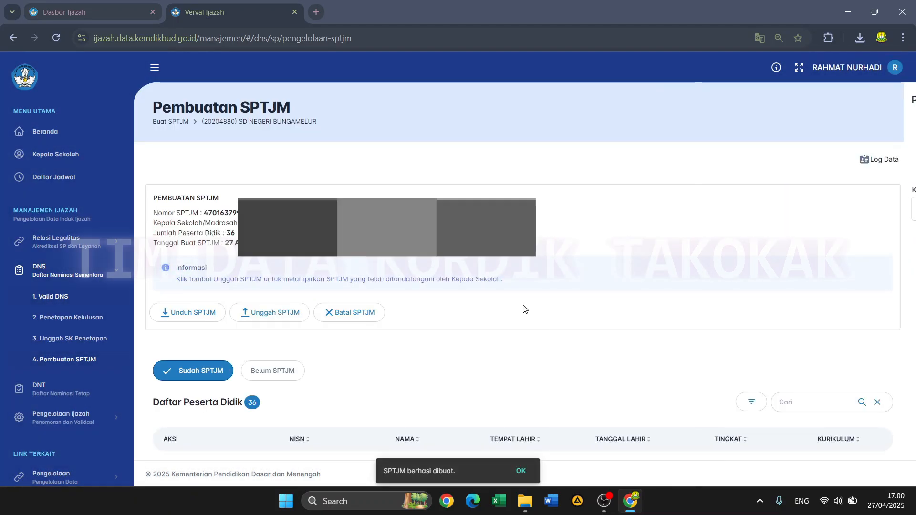
Look through the Sudah SPTJM student list, and preview and download the SPTJM document with its student attachment
scroll(524, 309, down, 3)
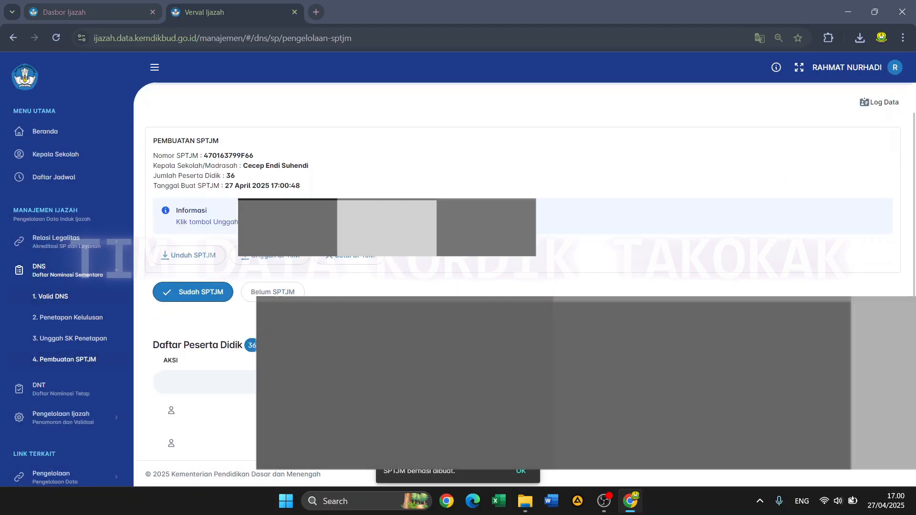
scroll(524, 309, up, 1)
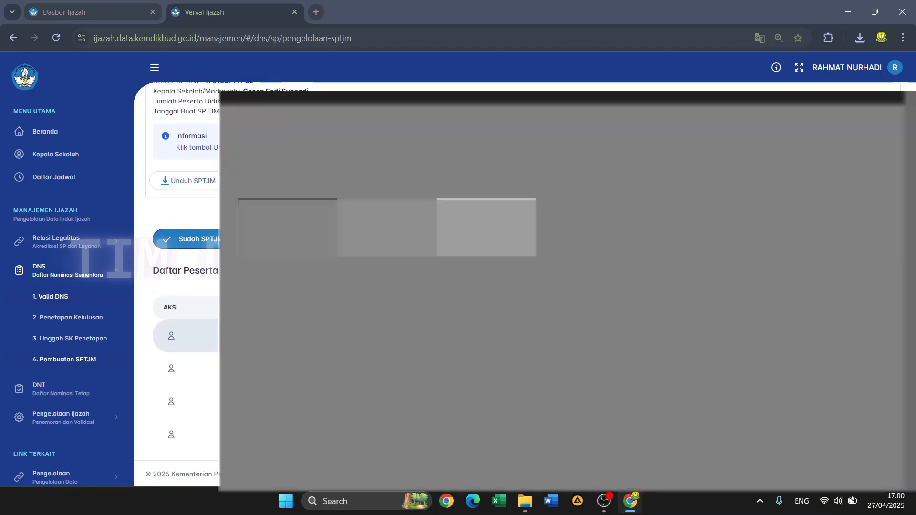
scroll(524, 309, down, 2)
scroll(181, 287, down, 2)
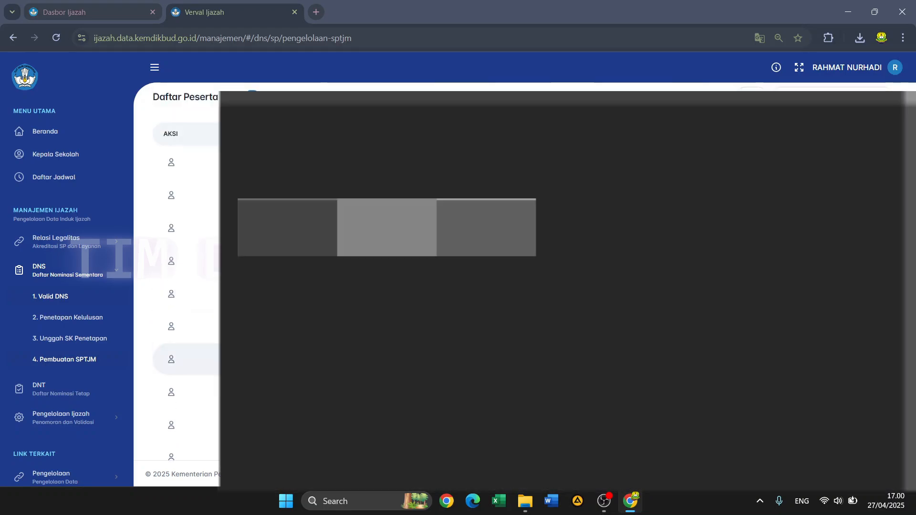
scroll(181, 286, up, 6)
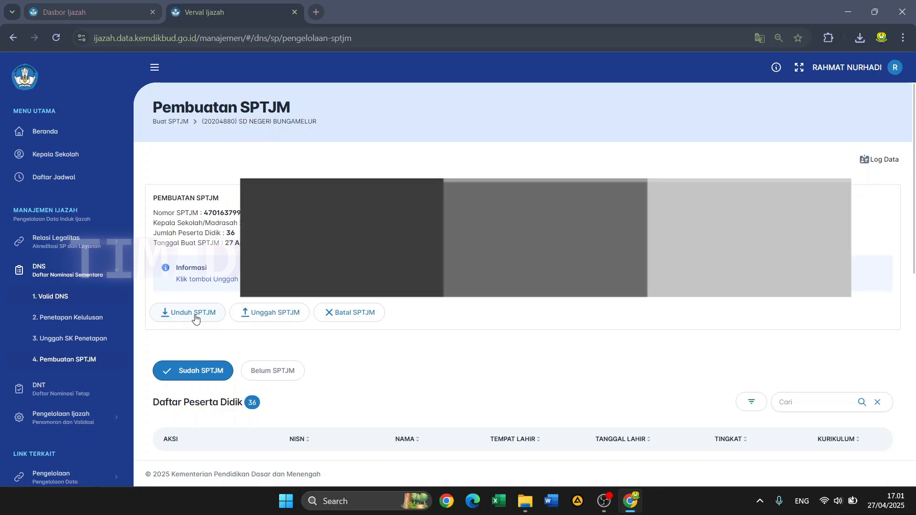
click(196, 318)
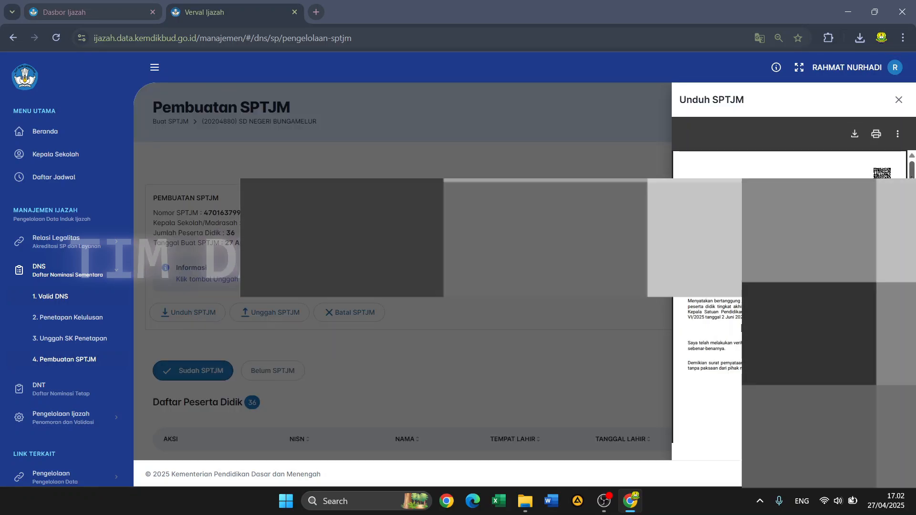
scroll(790, 296, down, 3)
scroll(790, 296, up, 2)
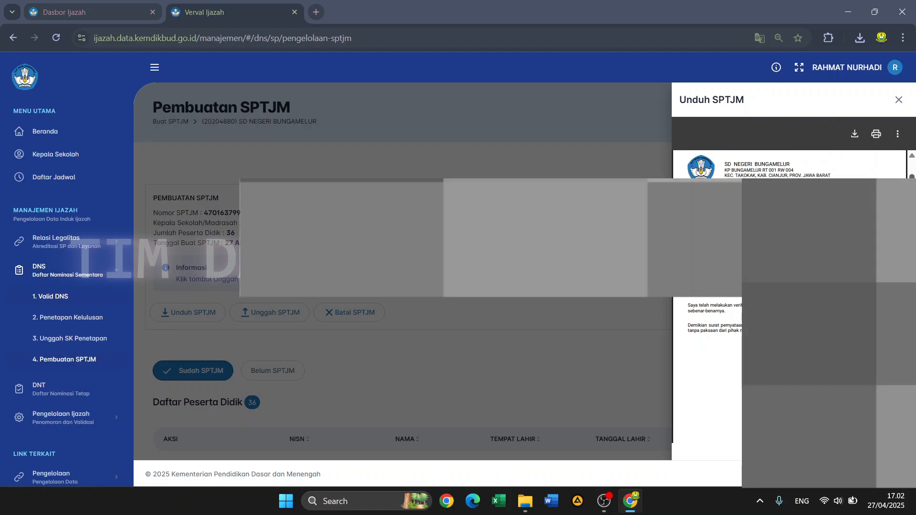
scroll(789, 295, down, 5)
scroll(790, 295, up, 5)
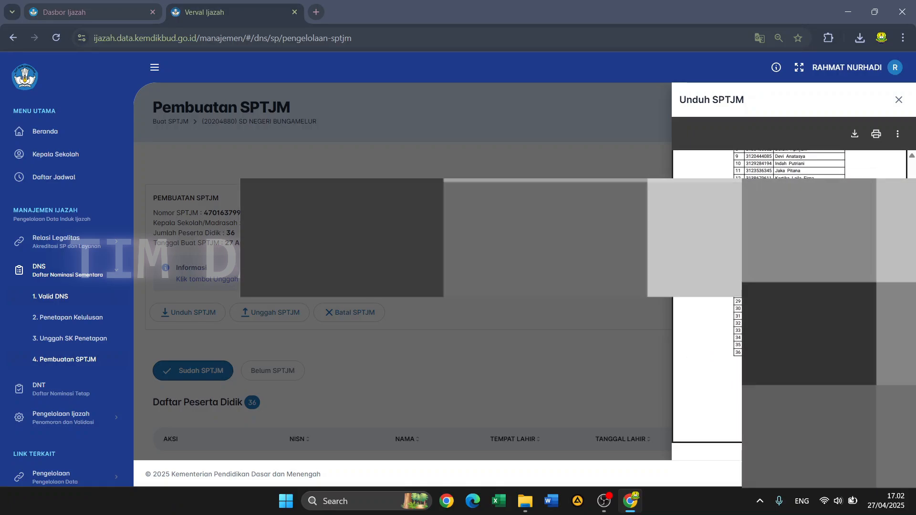
click(853, 134)
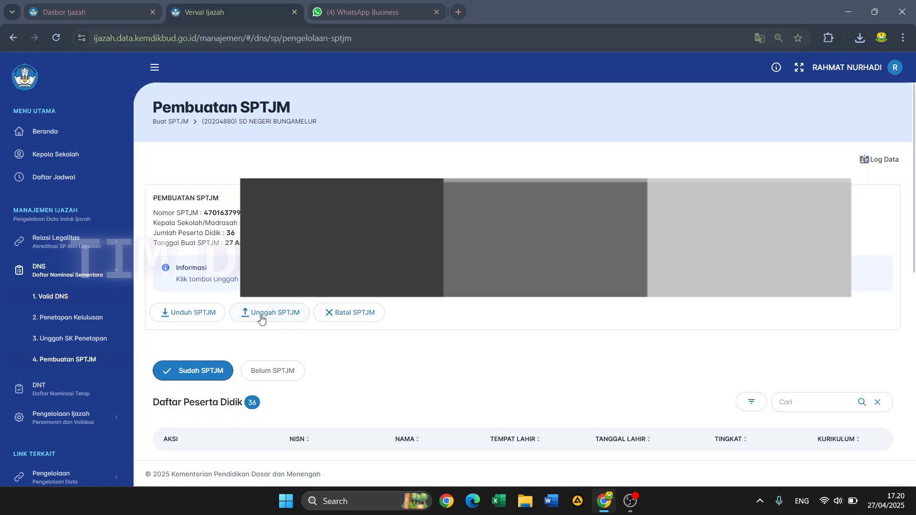
Upload the signed SPTJM file with its Rp. 10.000 duty stamp, and confirm the submission
click(260, 315)
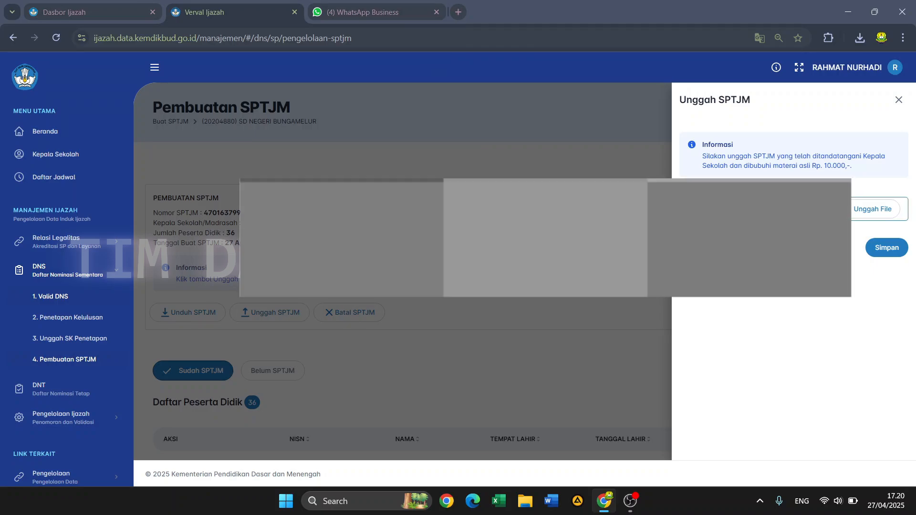
click(896, 252)
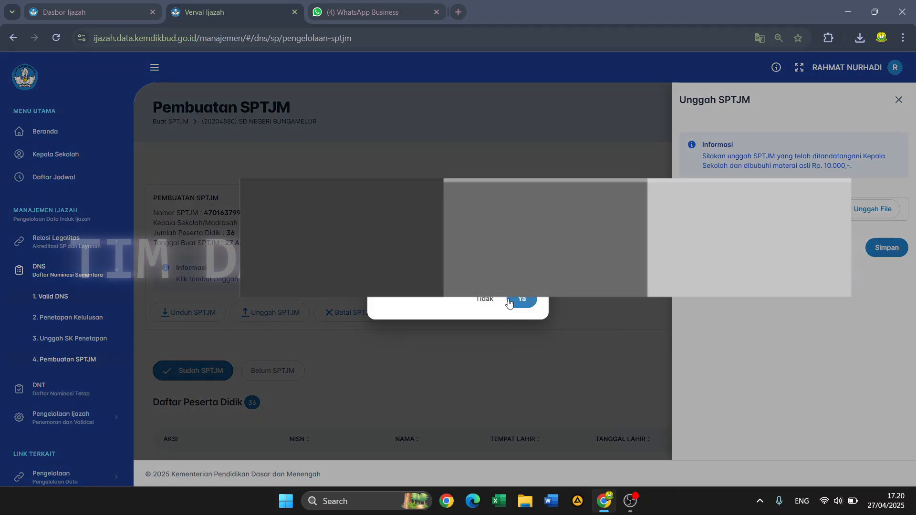
click(510, 300)
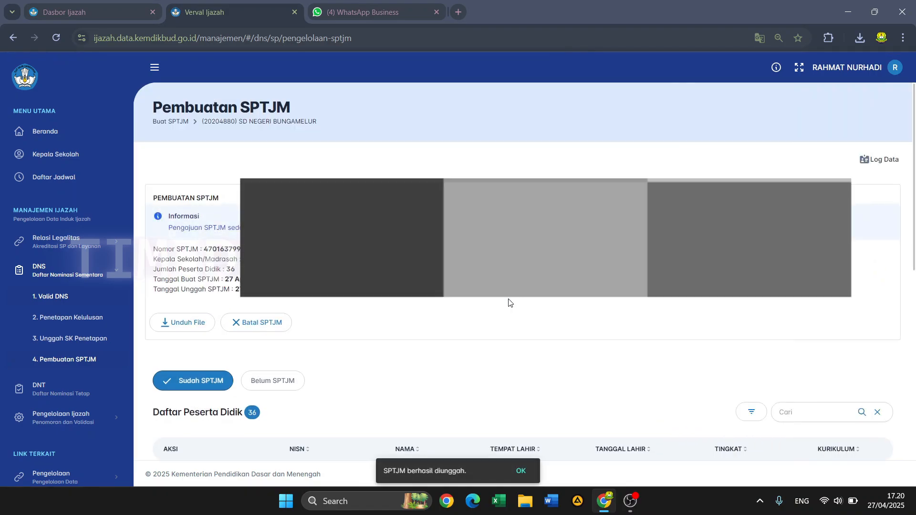
Review the SPTJM submission details and compare the Belum SPTJM and Sudah SPTJM student lists through to the last student
scroll(510, 302, down, 1)
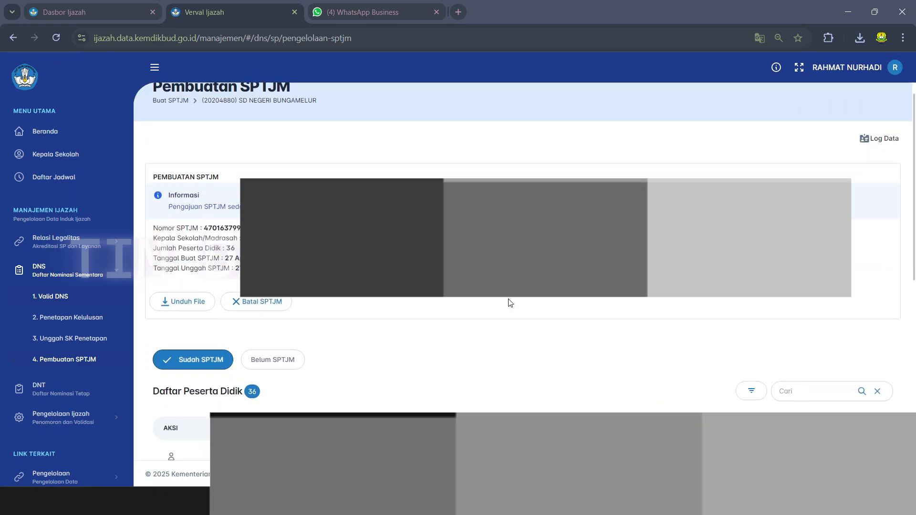
scroll(510, 302, down, 1)
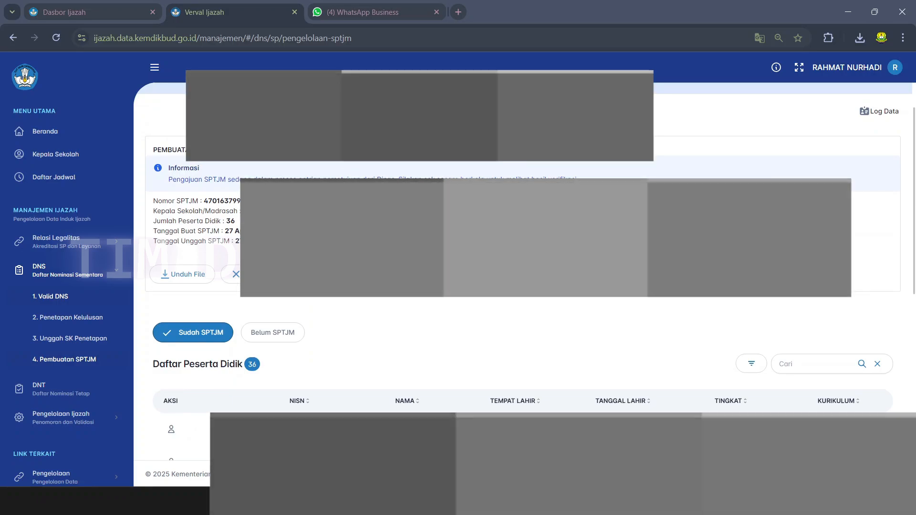
scroll(510, 302, down, 5)
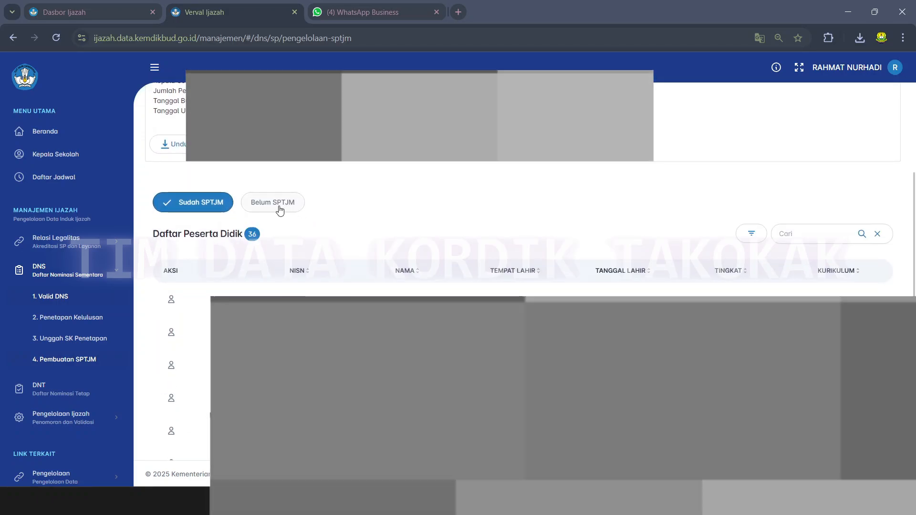
click(280, 210)
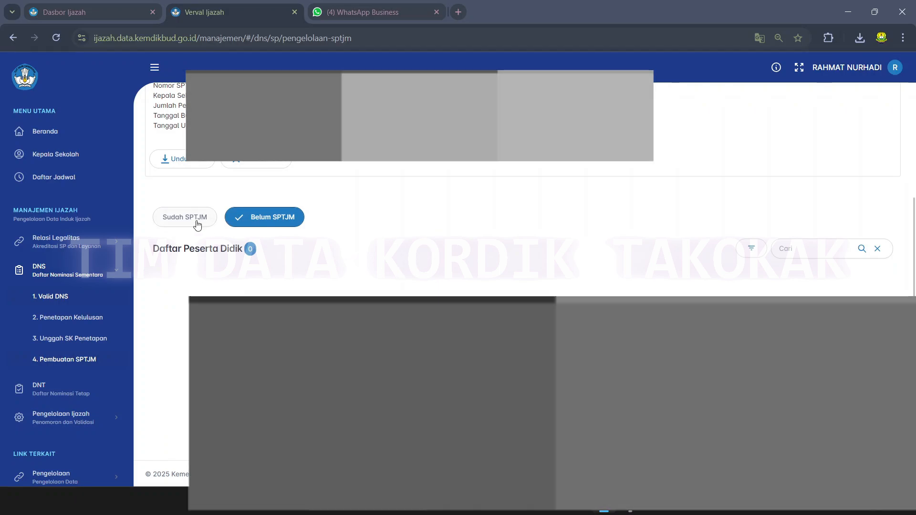
click(196, 221)
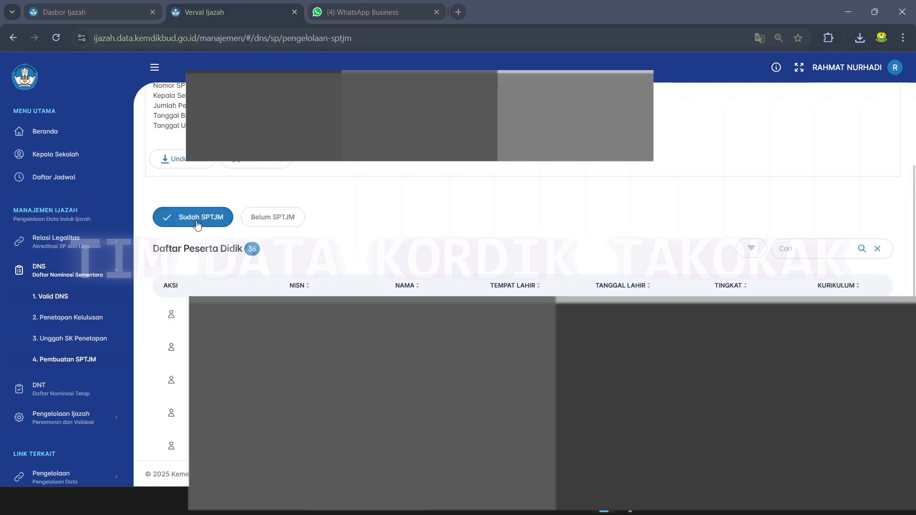
scroll(197, 225, down, 3)
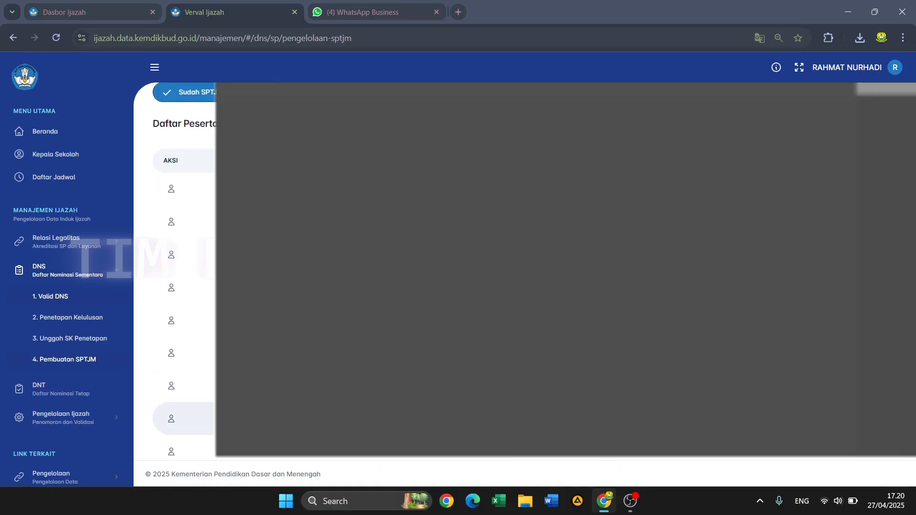
scroll(184, 268, down, 2)
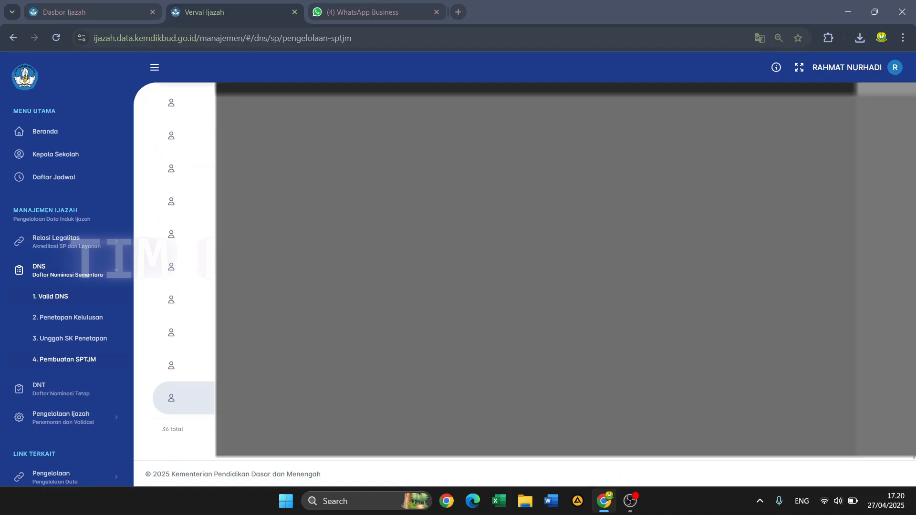
scroll(467, 348, up, 5)
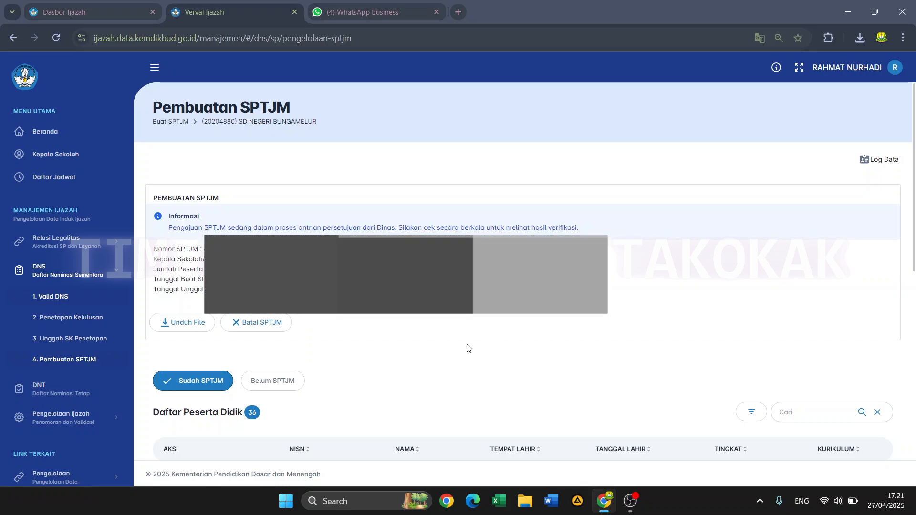
Collapse the DNS stages and open the Daftar Nominasi Tetap (DNT) page to check its Valid DNT list
click(43, 274)
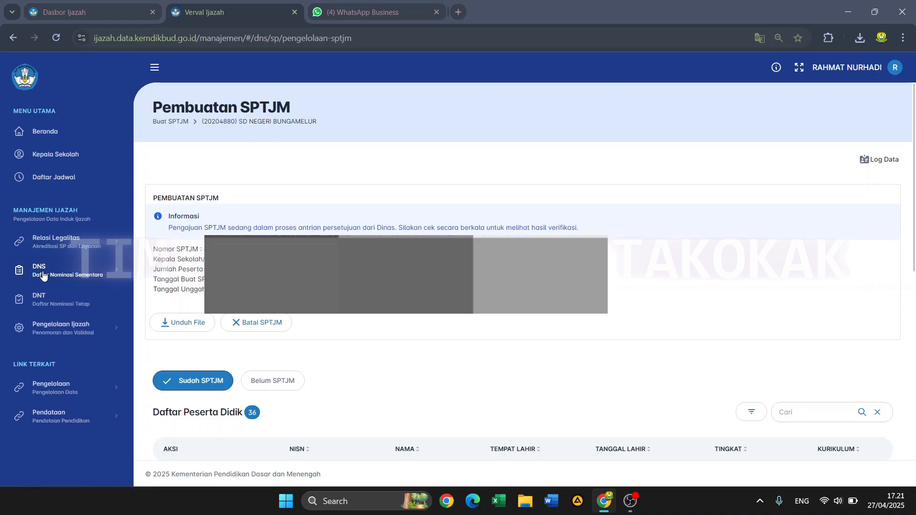
click(44, 305)
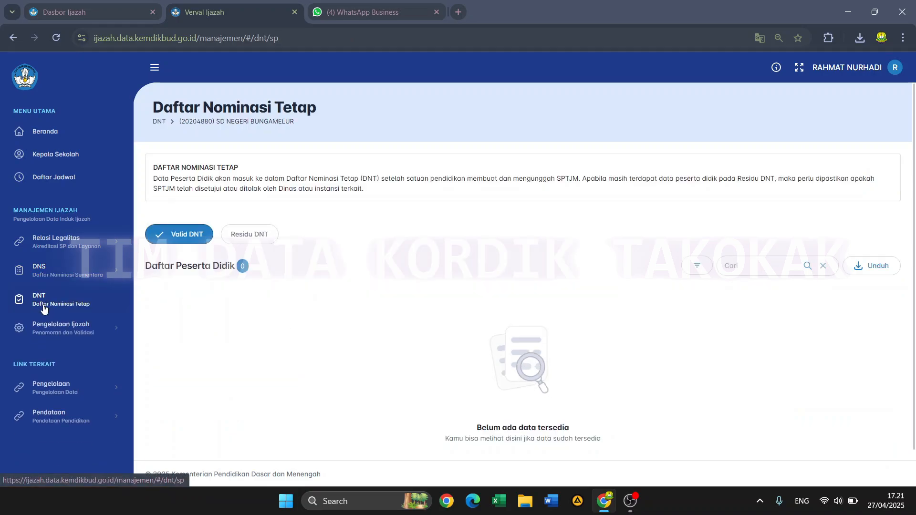